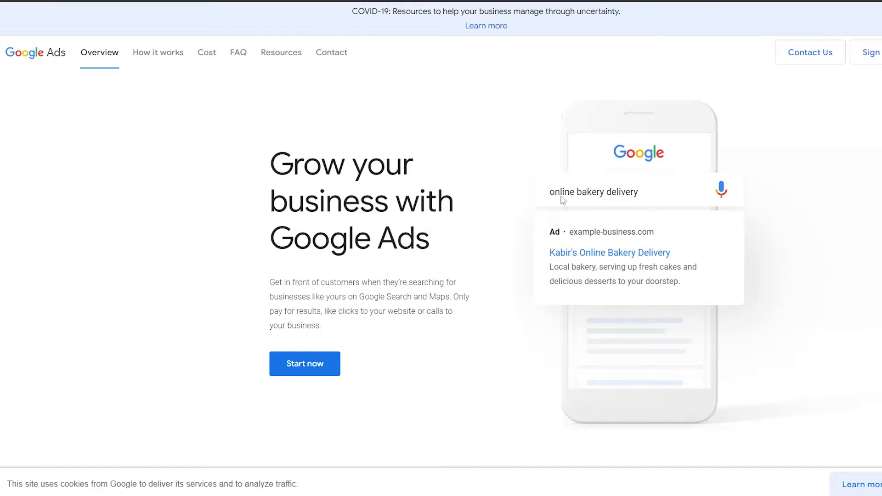
# Start a new Google Ads campaign in Expert Mode and choose the Website traffic objective
pyautogui.click(318, 373)
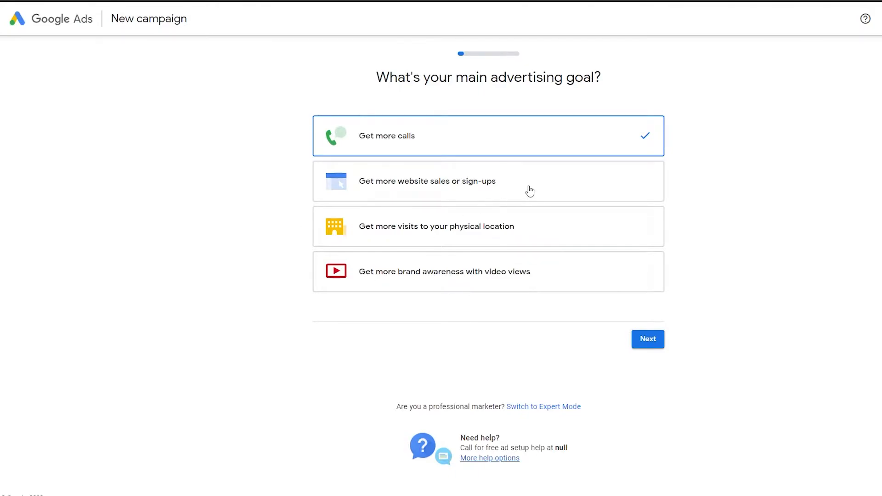
pyautogui.click(536, 410)
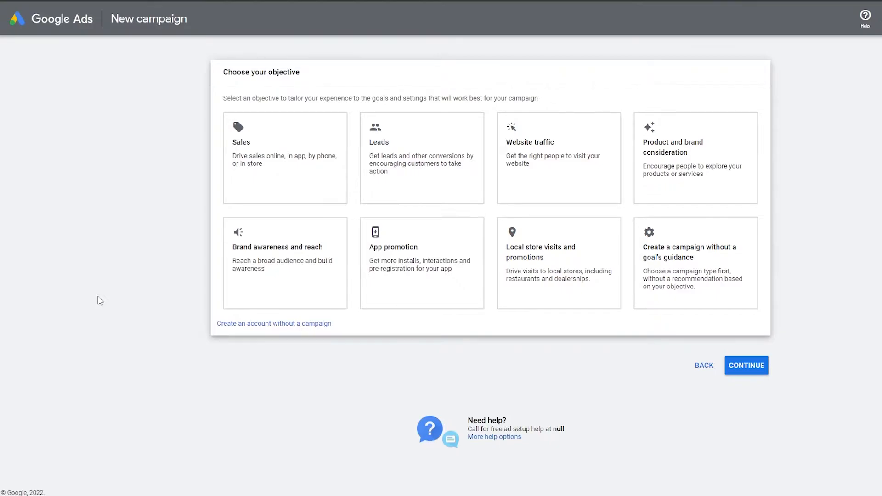
pyautogui.click(533, 169)
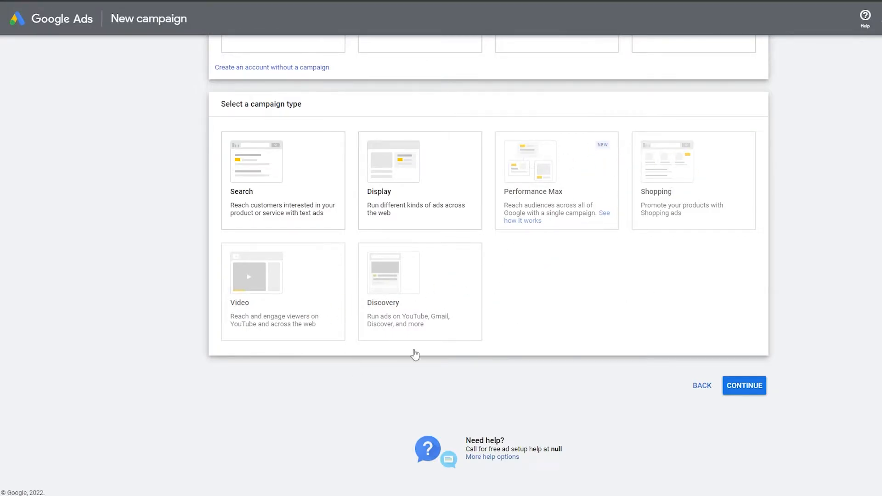
# Compare the campaign types offered for the Website traffic and Leads objectives
pyautogui.scroll(5, 300, 363)
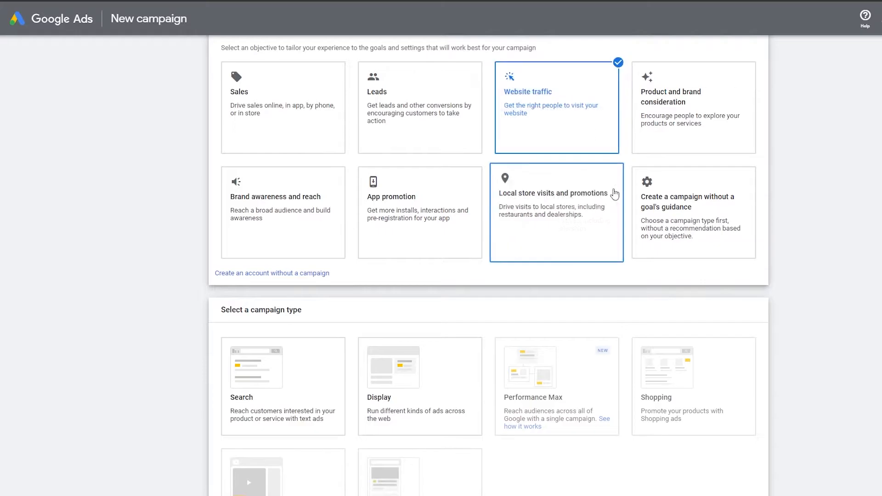
pyautogui.scroll(-2, 569, 138)
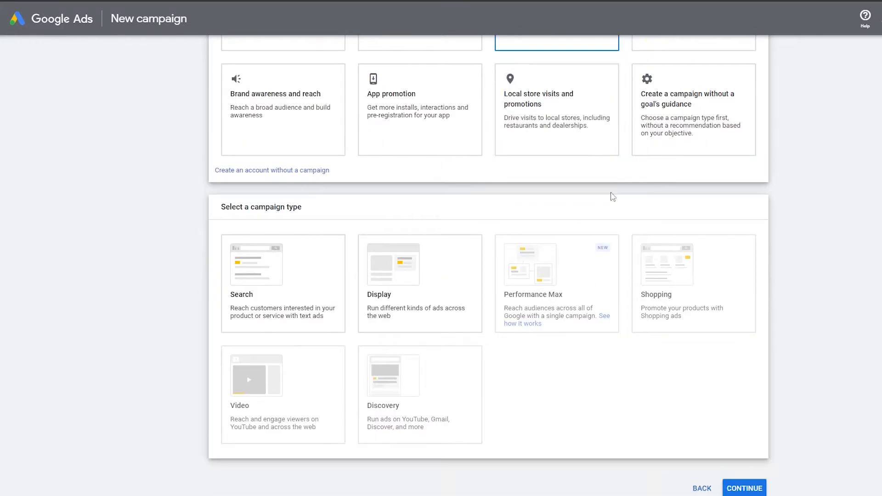
pyautogui.scroll(2, 374, 174)
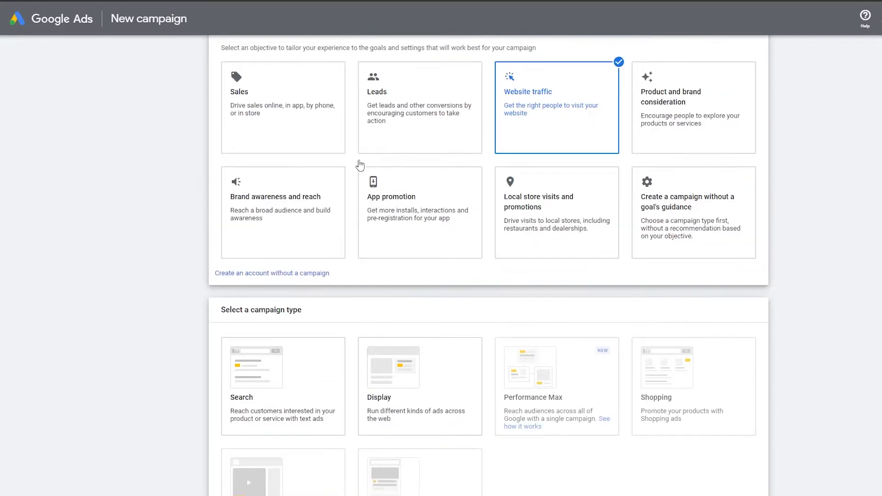
pyautogui.scroll(-4, 451, 133)
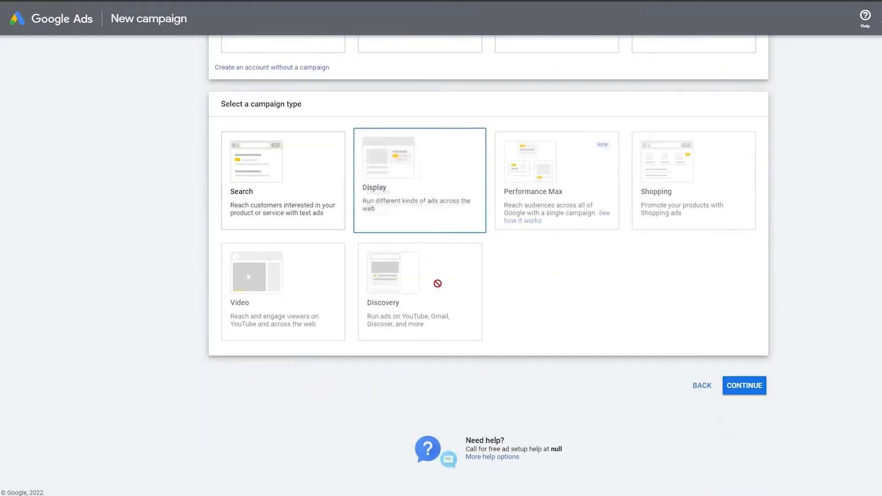
pyautogui.scroll(2, 449, 299)
pyautogui.scroll(2, 519, 329)
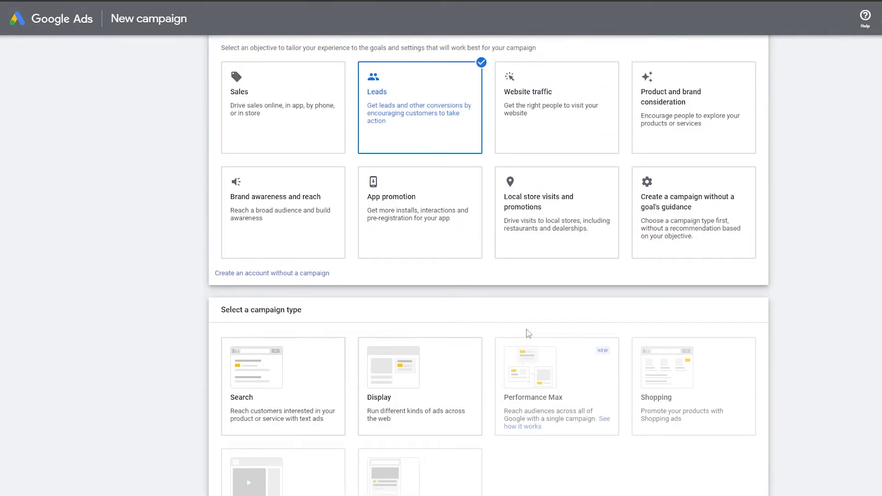
# Check the campaign types offered for the App promotion objective and for Local store visits and promotions
pyautogui.click(402, 215)
pyautogui.scroll(-4, 472, 233)
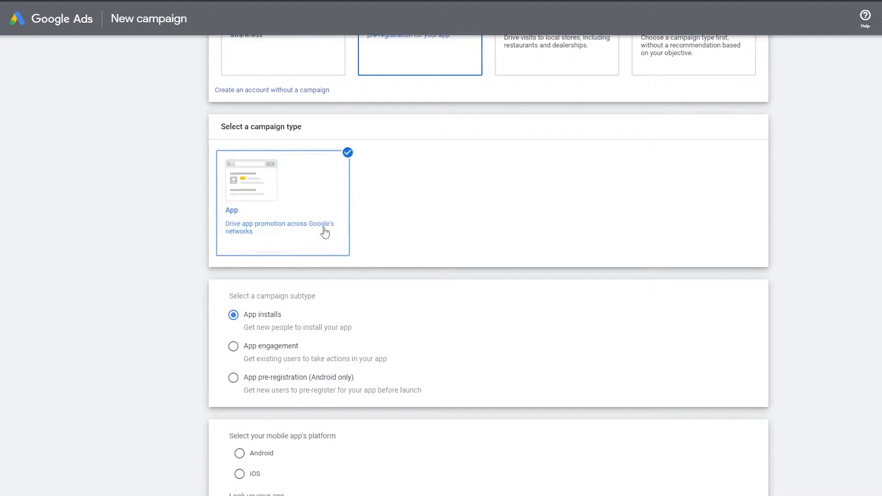
pyautogui.scroll(3, 400, 220)
pyautogui.scroll(2, 419, 344)
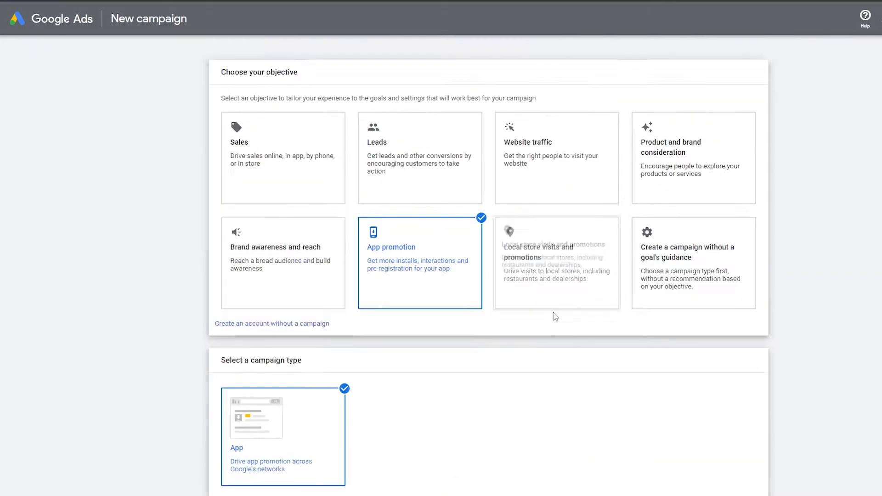
pyautogui.click(558, 294)
pyautogui.scroll(-4, 607, 309)
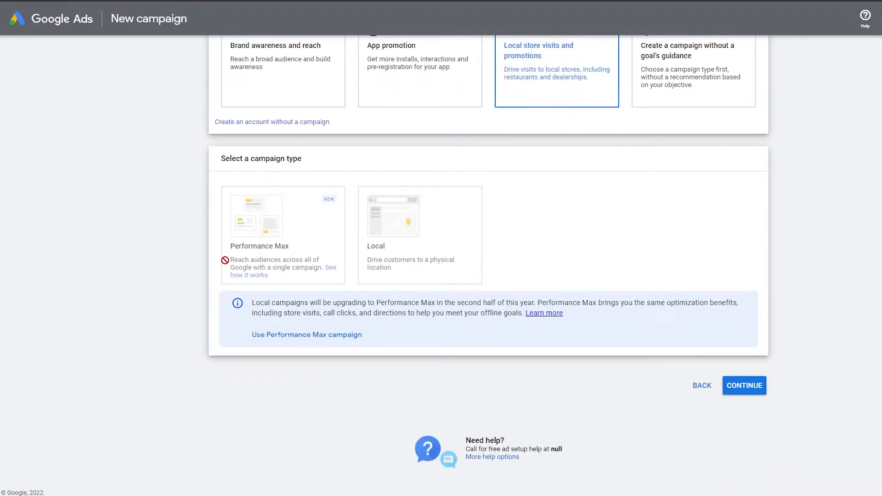
pyautogui.scroll(1, 322, 299)
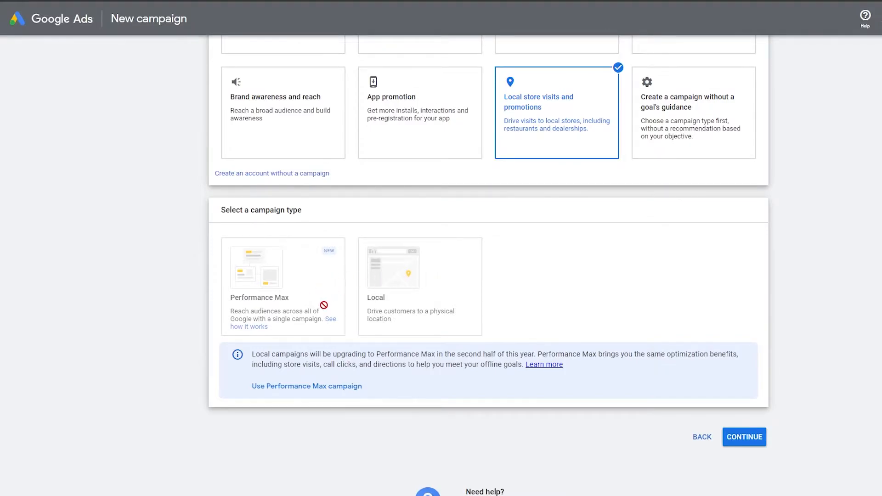
pyautogui.scroll(3, 322, 388)
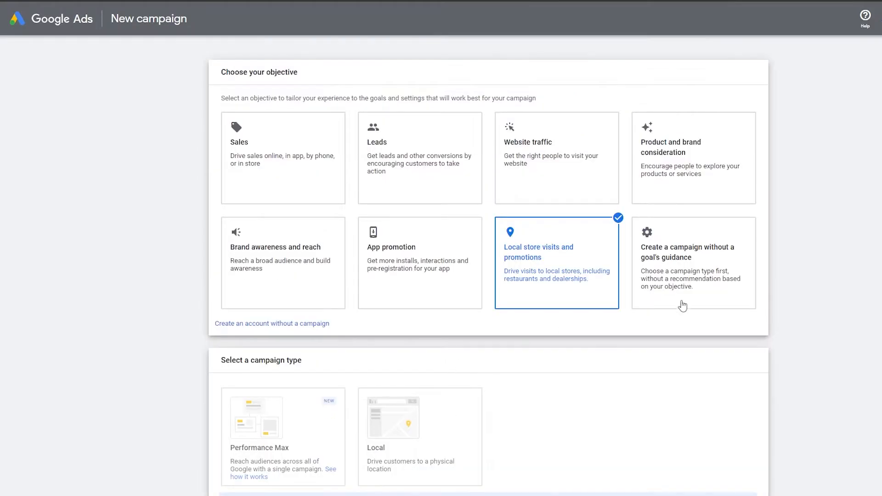
# Check the campaign types offered for the Brand awareness and reach objective and for Sales
pyautogui.click(328, 267)
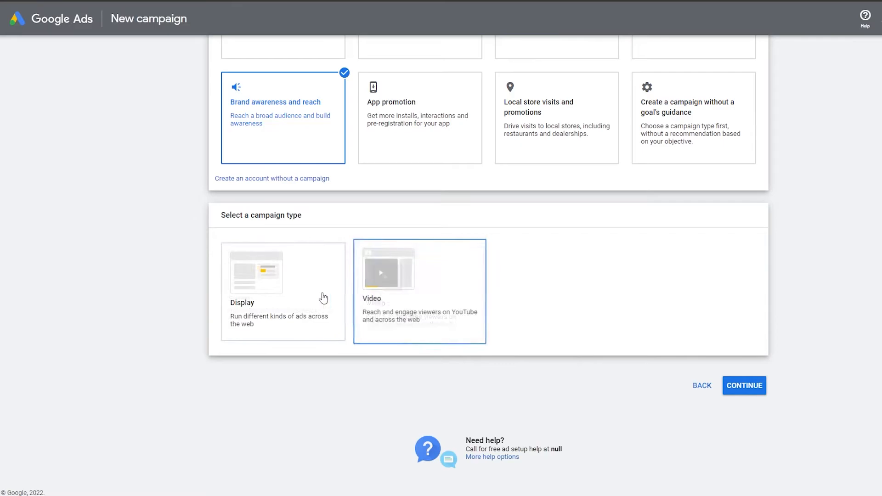
pyautogui.scroll(3, 325, 297)
pyautogui.click(298, 184)
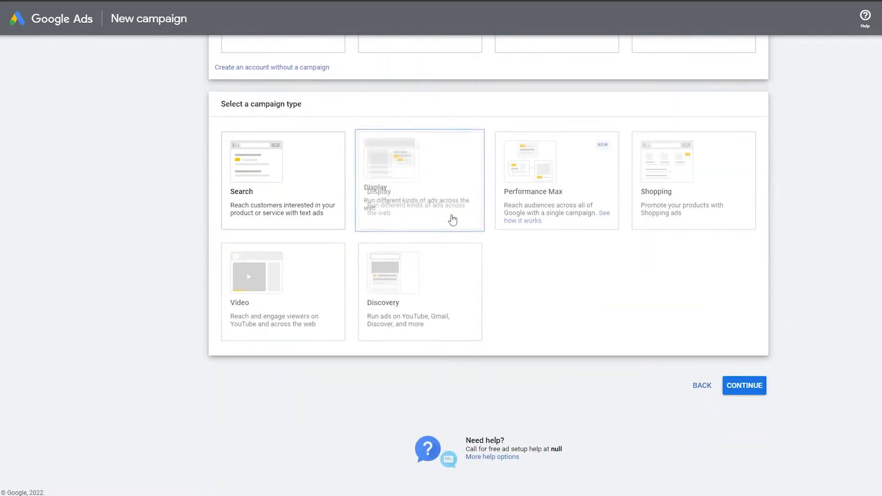
pyautogui.scroll(5, 522, 207)
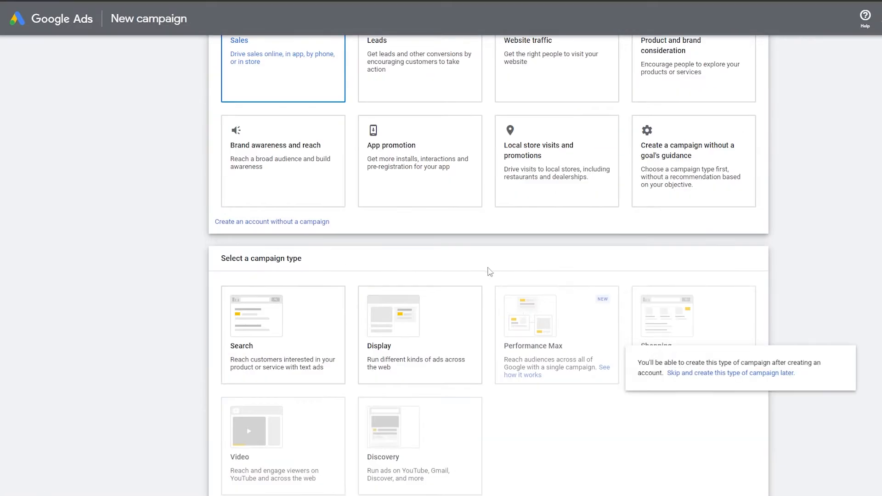
pyautogui.scroll(-5, 500, 176)
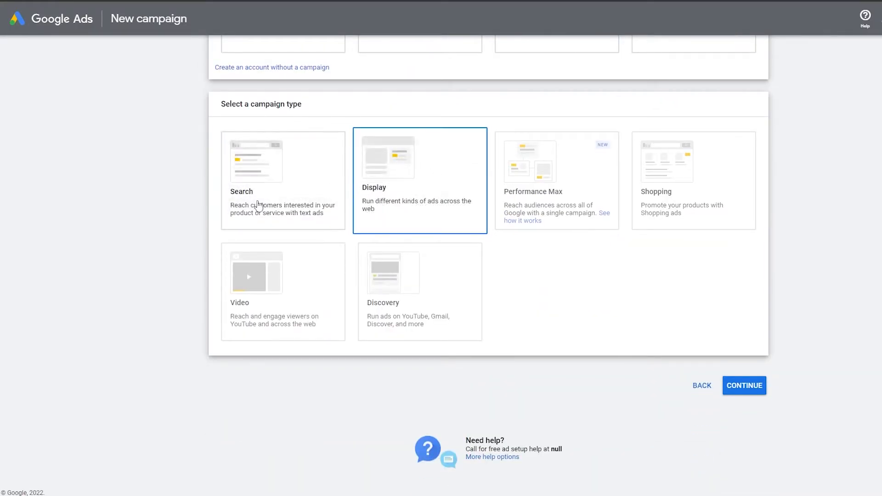
pyautogui.scroll(2, 402, 270)
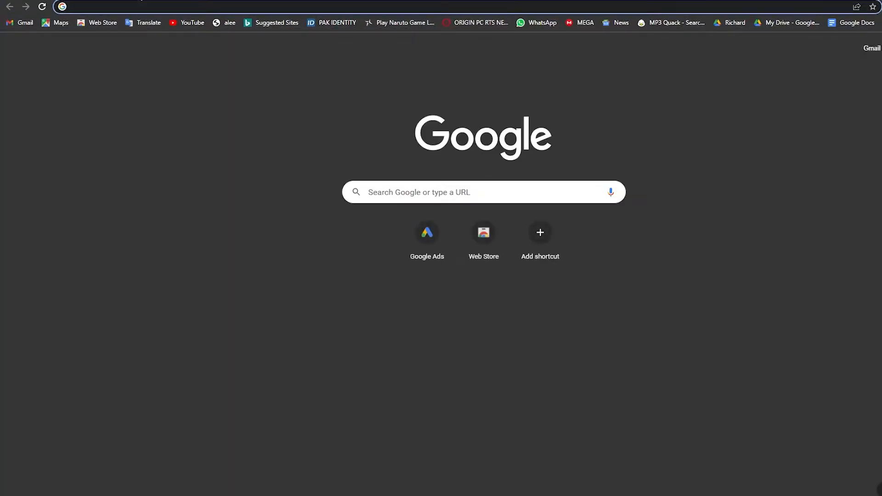
# Search Google for "marketing agency" in a new browser tab
pyautogui.write('mar')
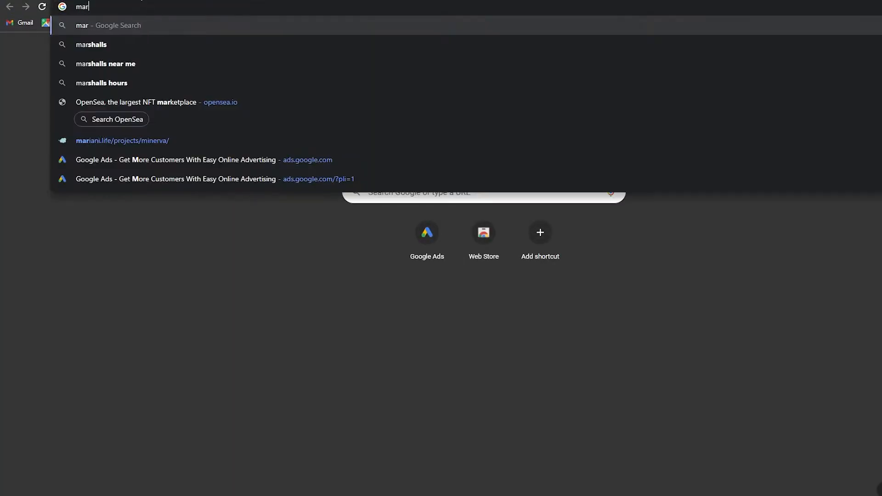
pyautogui.write('keting a')
pyautogui.press('Down')
pyautogui.press('Return')
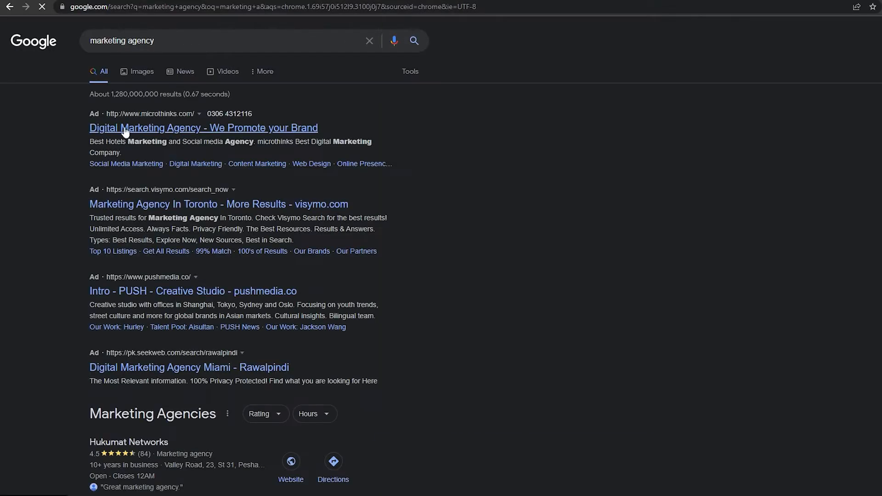
# Examine the results page for examples of paid search ads above the regular listings
pyautogui.moveTo(85, 112); pyautogui.dragTo(108, 114)
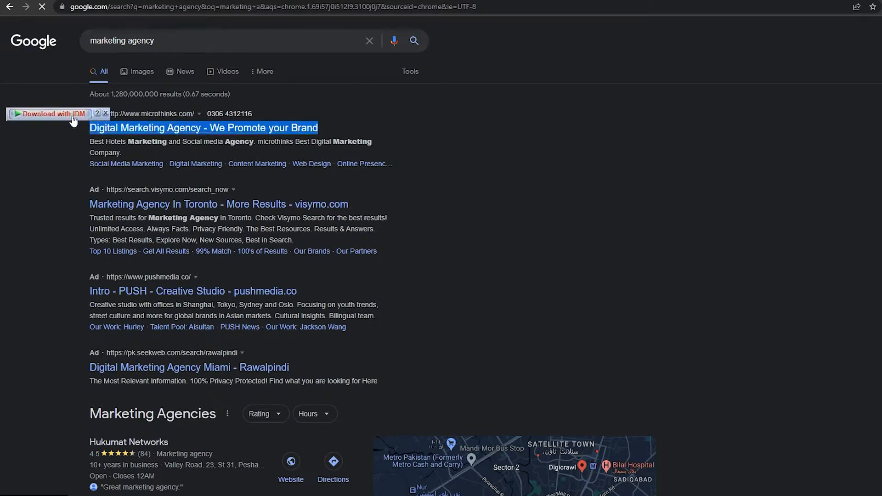
pyautogui.click(63, 177)
pyautogui.moveTo(91, 192); pyautogui.dragTo(102, 193)
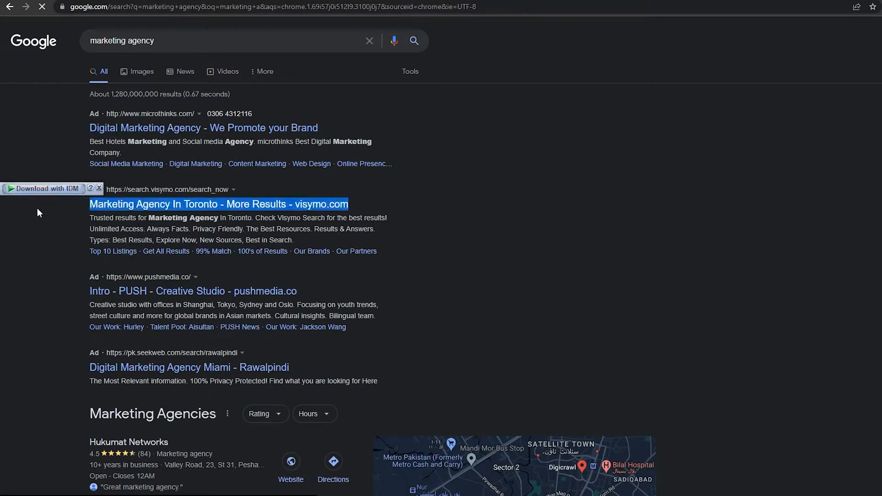
pyautogui.click(36, 202)
pyautogui.scroll(-1, 146, 328)
pyautogui.scroll(1, 147, 322)
pyautogui.scroll(-5, 79, 315)
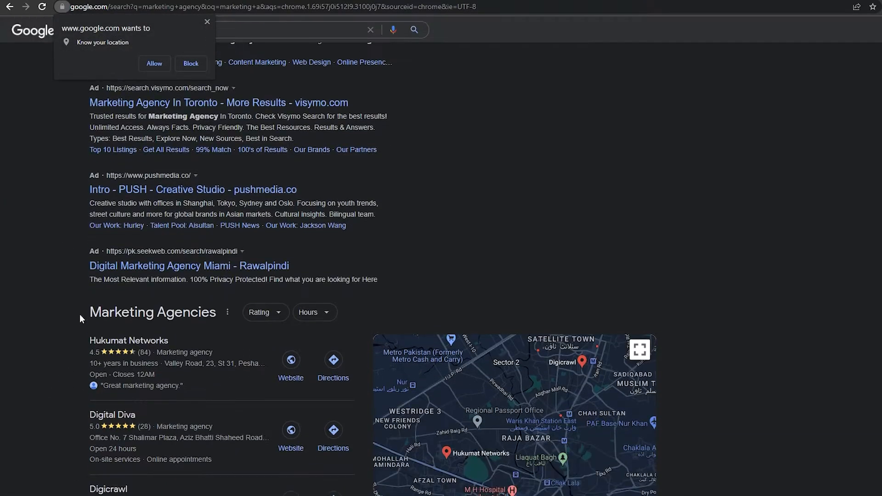
pyautogui.scroll(-4, 110, 340)
pyautogui.scroll(9, 177, 381)
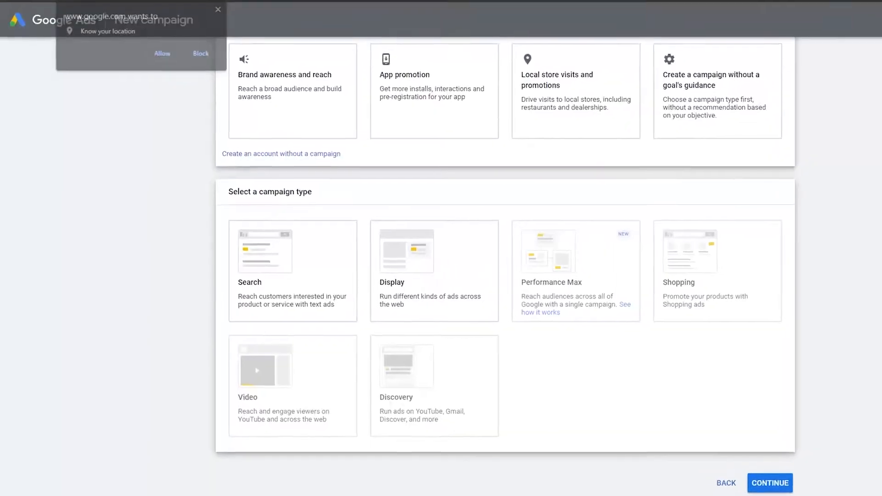
# Open YouTube in a new browser tab and look at how ads are placed on its home page
pyautogui.click(292, 257)
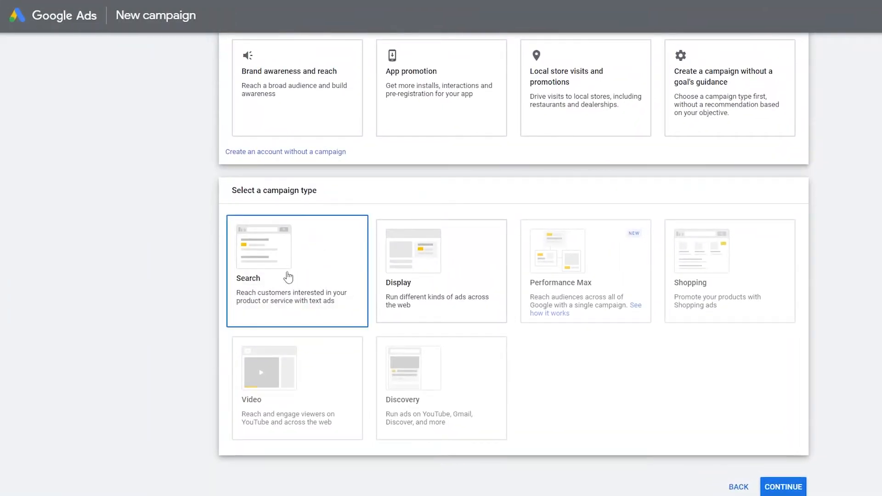
pyautogui.click(396, 281)
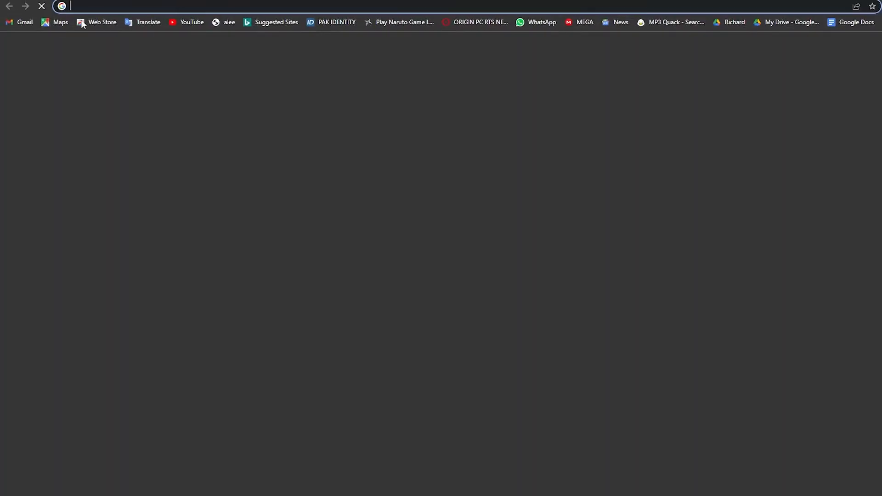
pyautogui.click(186, 23)
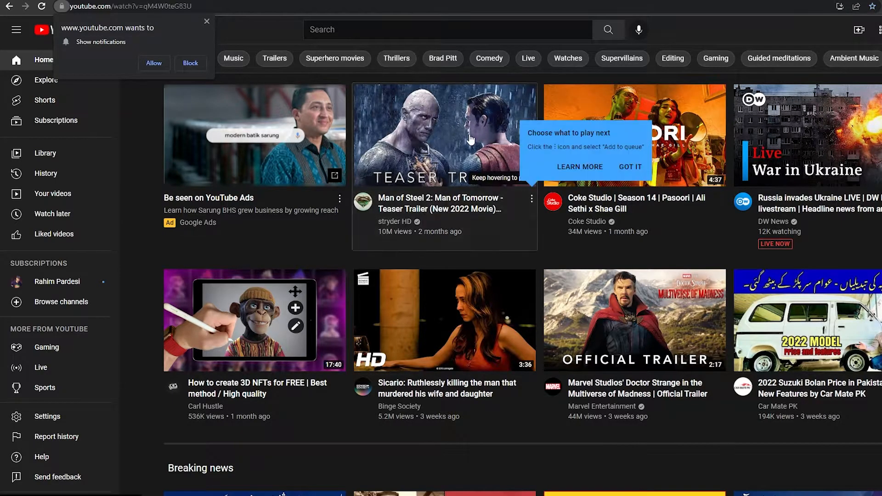
pyautogui.click(466, 147)
pyautogui.click(290, 320)
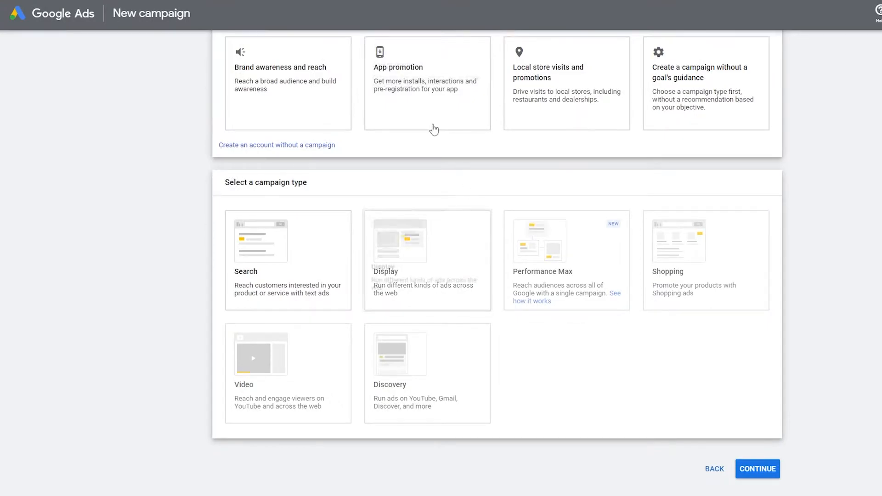
# Return to the Google Ads campaign setup and choose the Search campaign type for the Website traffic objective
pyautogui.scroll(-1, 441, 250)
pyautogui.click(434, 196)
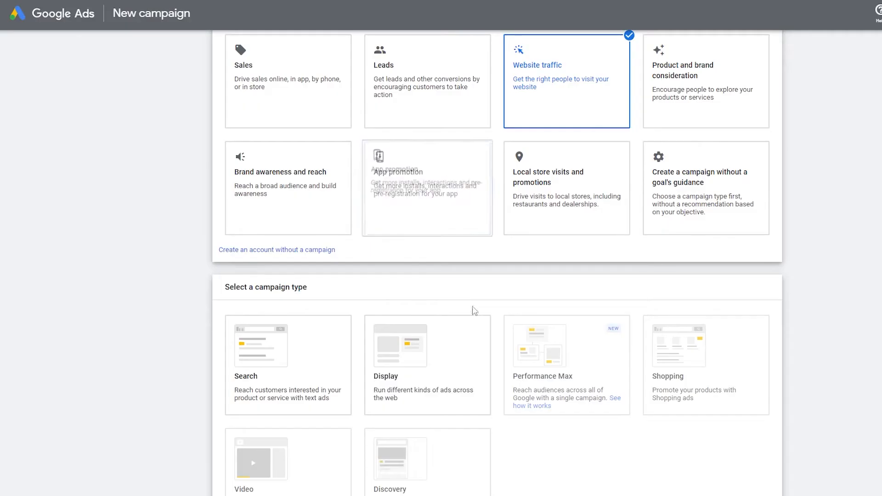
pyautogui.scroll(-1, 294, 349)
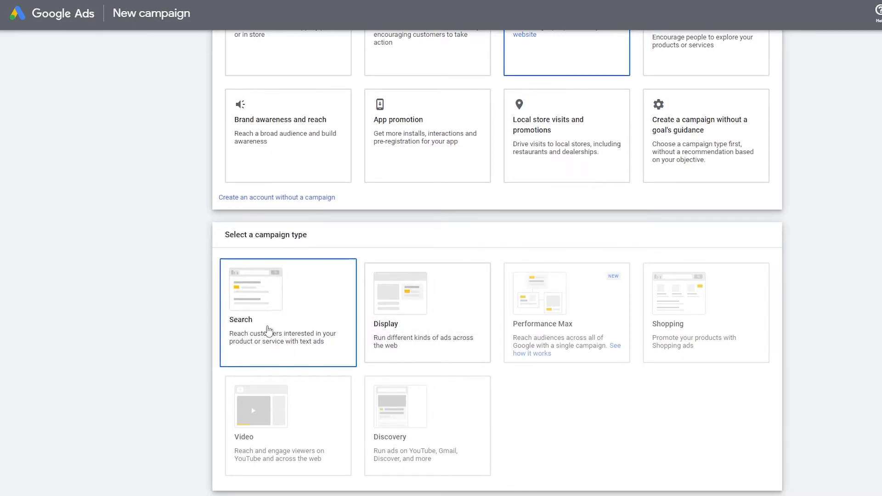
pyautogui.scroll(1, 268, 329)
pyautogui.scroll(1, 269, 329)
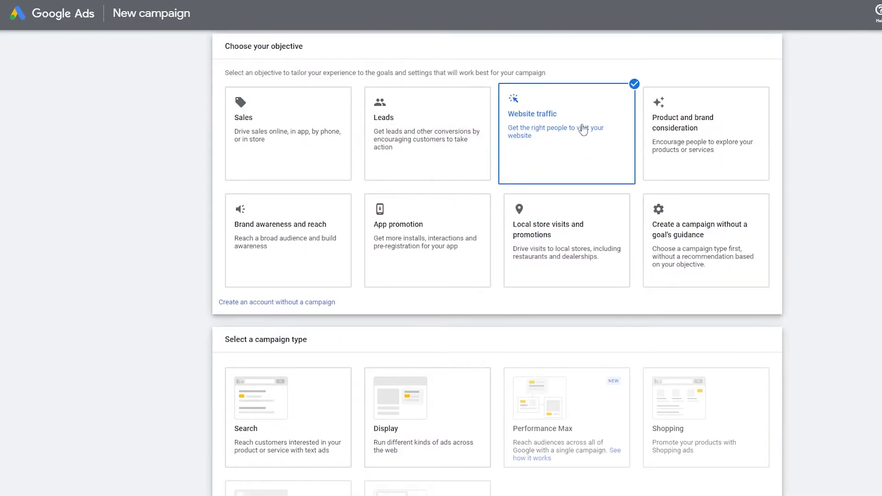
pyautogui.scroll(-4, 256, 272)
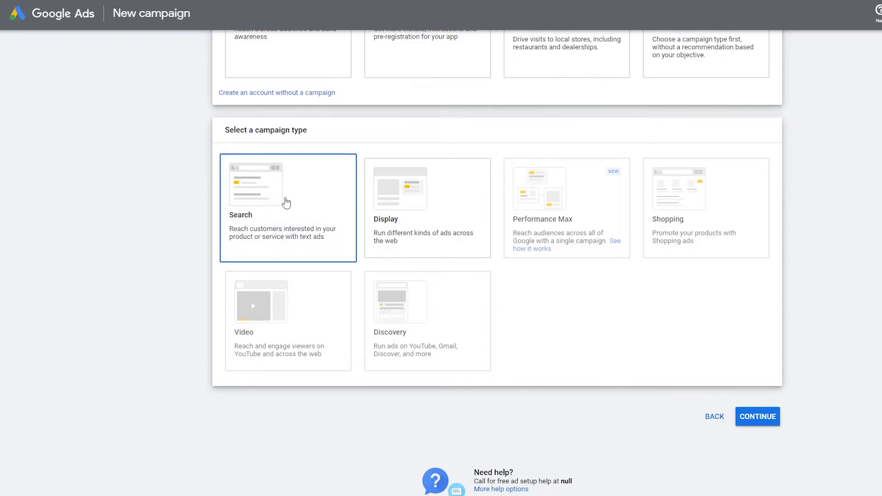
pyautogui.click(287, 202)
# Enter the business's website URL as the way to reach the campaign goal
pyautogui.scroll(-4, 286, 202)
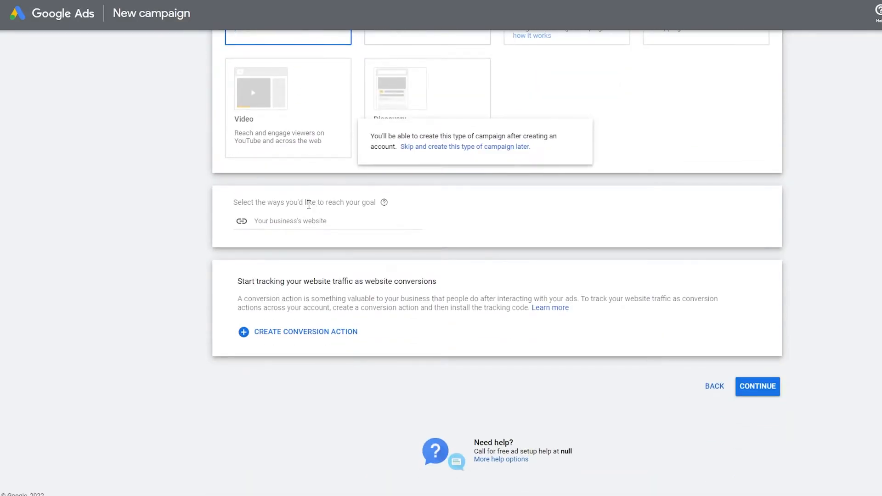
pyautogui.click(308, 223)
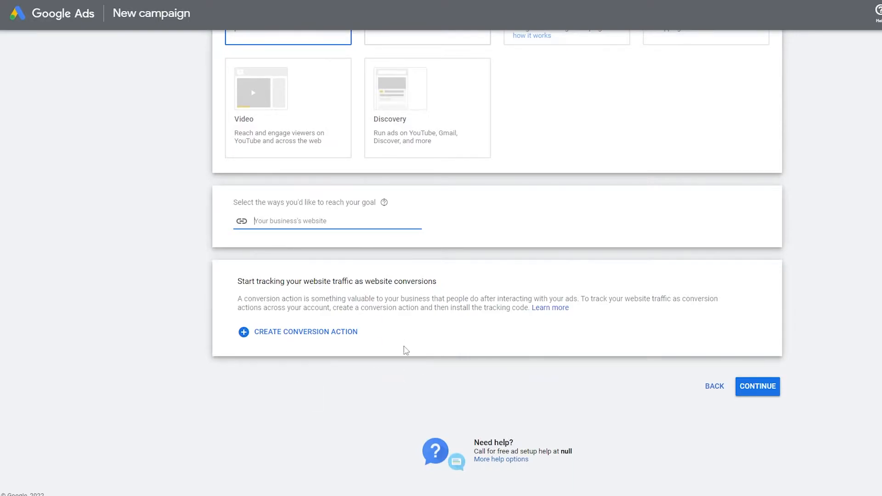
pyautogui.write('https://usamahussainhhh.wixsite.com/website')
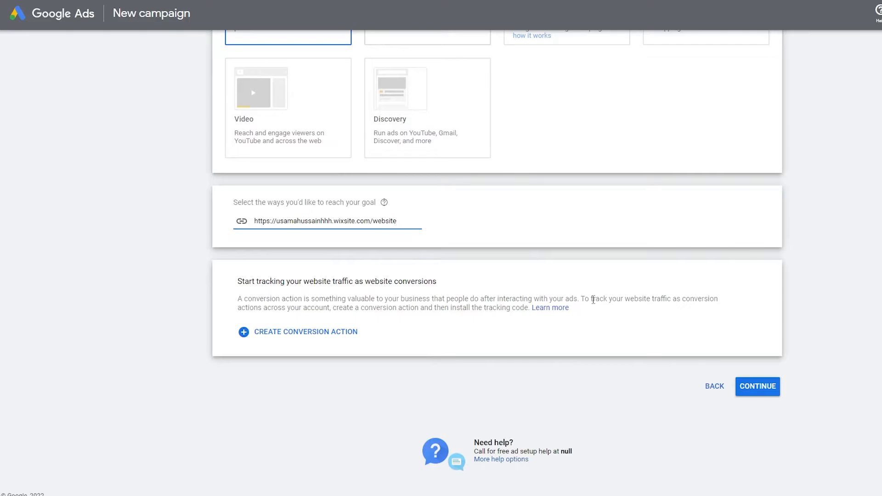
# Create a conversion action for tracking website traffic and check its tracking code installation options
pyautogui.click(307, 332)
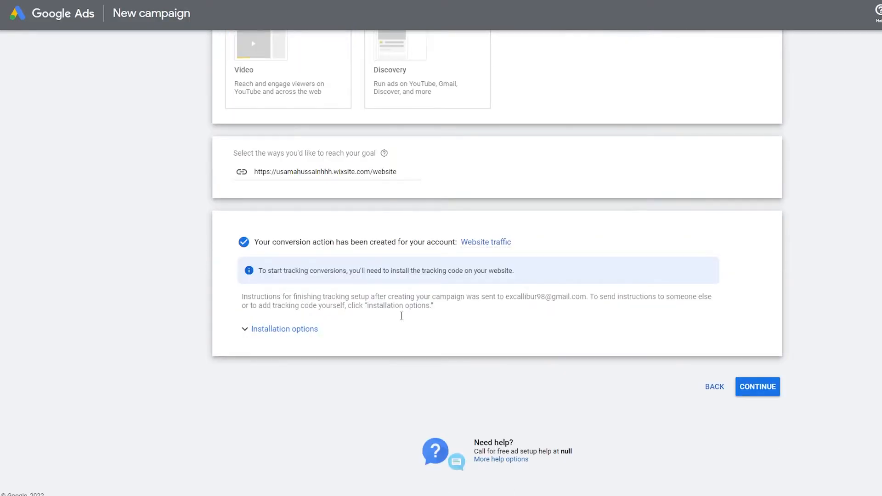
pyautogui.click(282, 333)
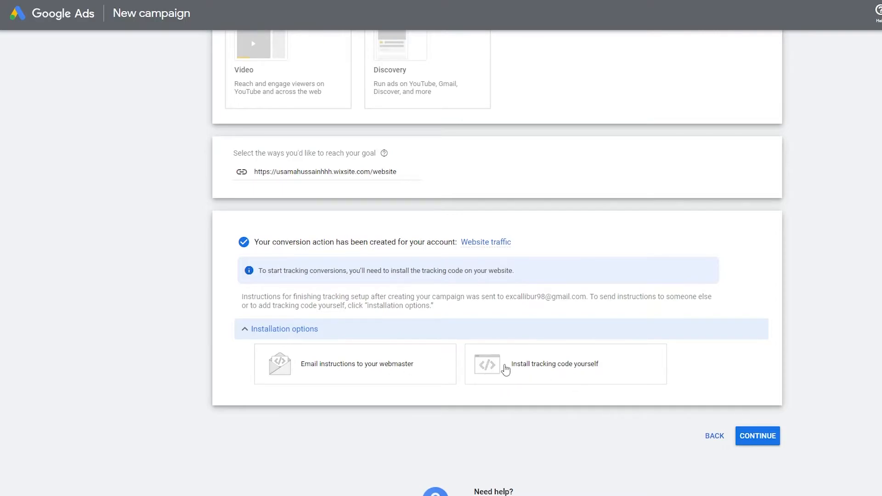
pyautogui.click(245, 329)
pyautogui.click(287, 338)
pyautogui.click(253, 337)
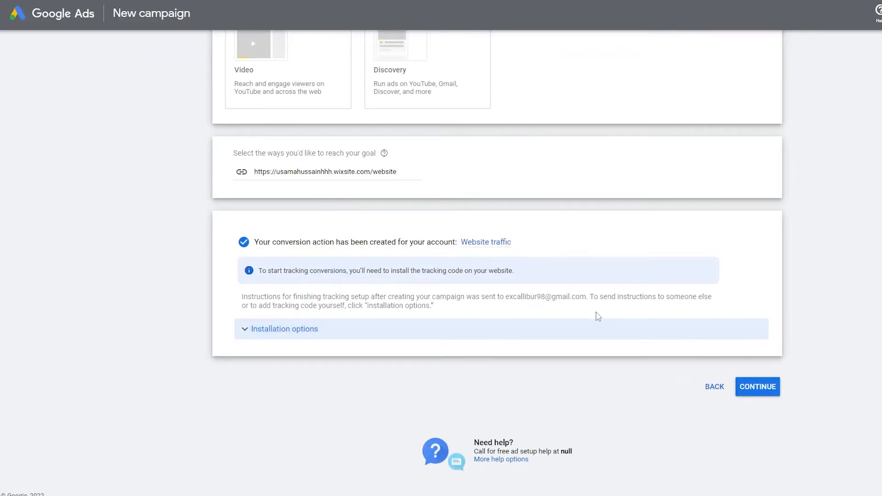
# Continue to the campaign settings and look over the setup stages from campaign settings to billing
pyautogui.click(768, 388)
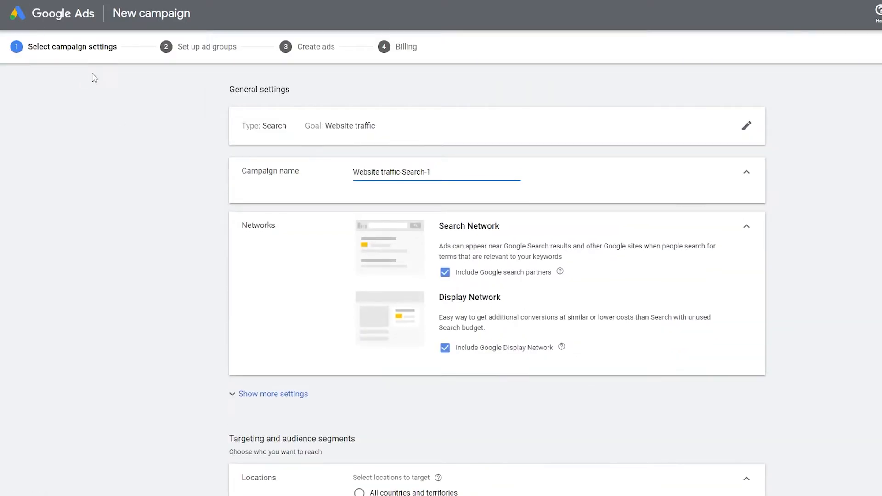
pyautogui.scroll(-5, 567, 148)
pyautogui.scroll(6, 844, 197)
pyautogui.moveTo(26, 52); pyautogui.dragTo(194, 61)
pyautogui.click(193, 51)
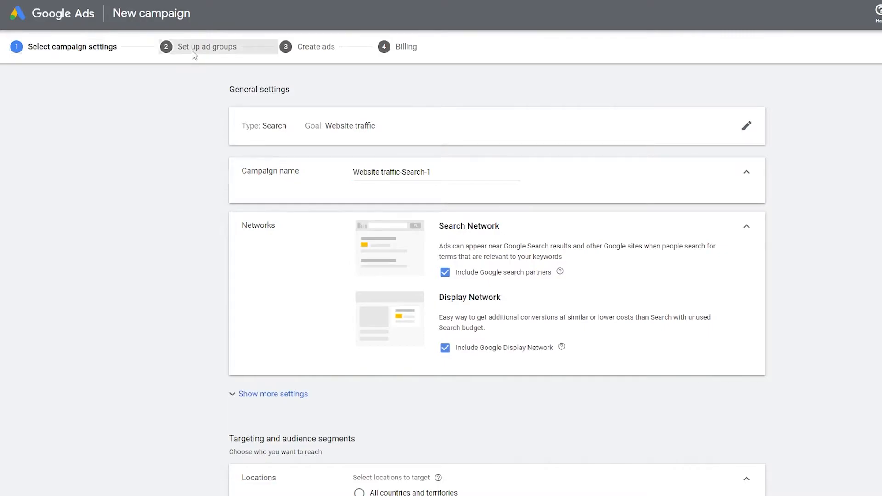
pyautogui.click(306, 51)
pyautogui.click(398, 52)
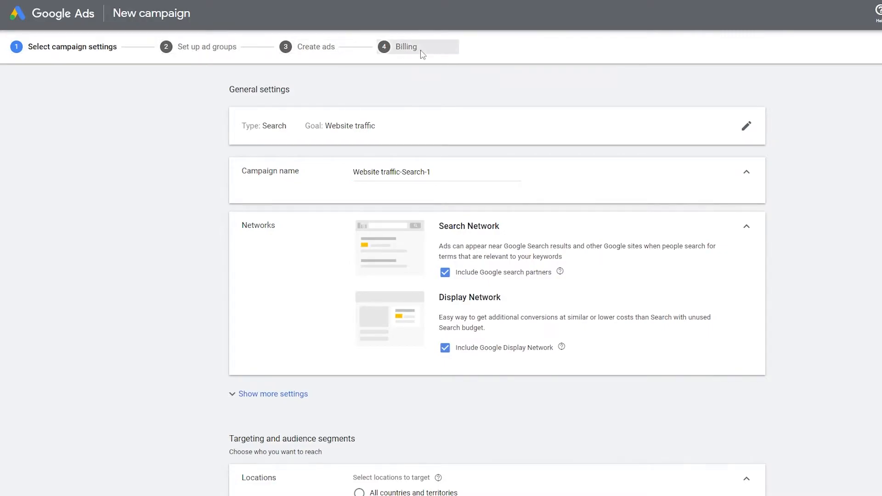
pyautogui.click(79, 52)
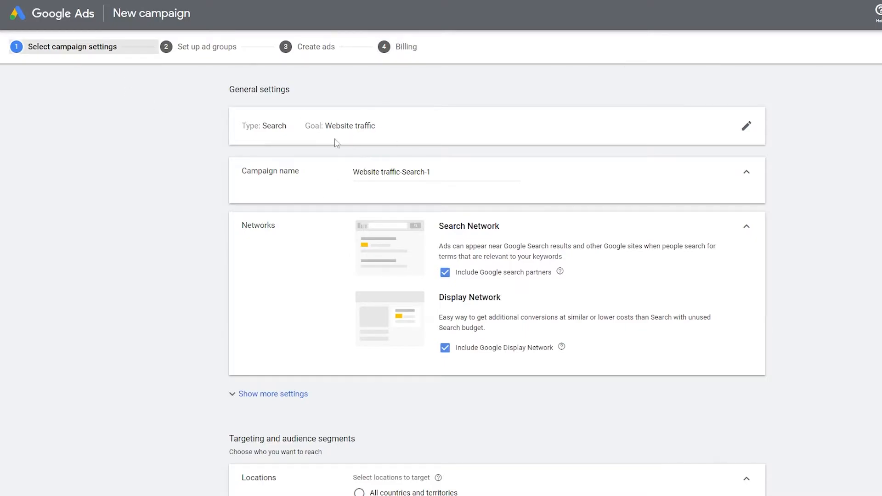
# Rename the campaign as "Test website traffic"
pyautogui.moveTo(431, 173); pyautogui.dragTo(340, 173)
pyautogui.click(413, 177)
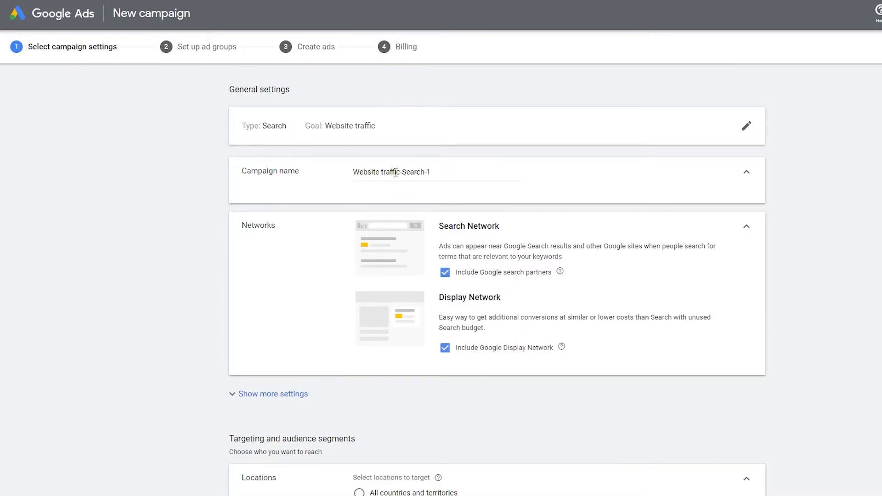
pyautogui.tripleClick(395, 172)
pyautogui.press('BackSpace')
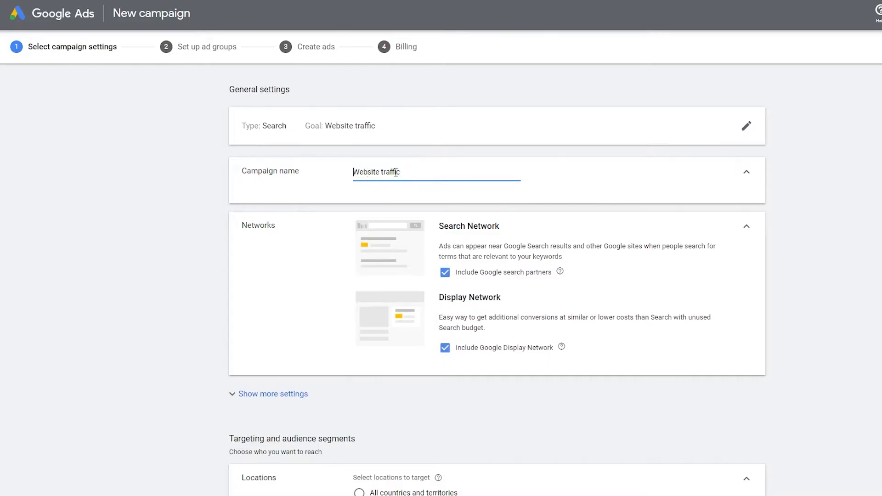
pyautogui.write('Test website traffic')
# Review the Search and Display network options and exclude the Google Display Network from the campaign
pyautogui.scroll(-1, 430, 225)
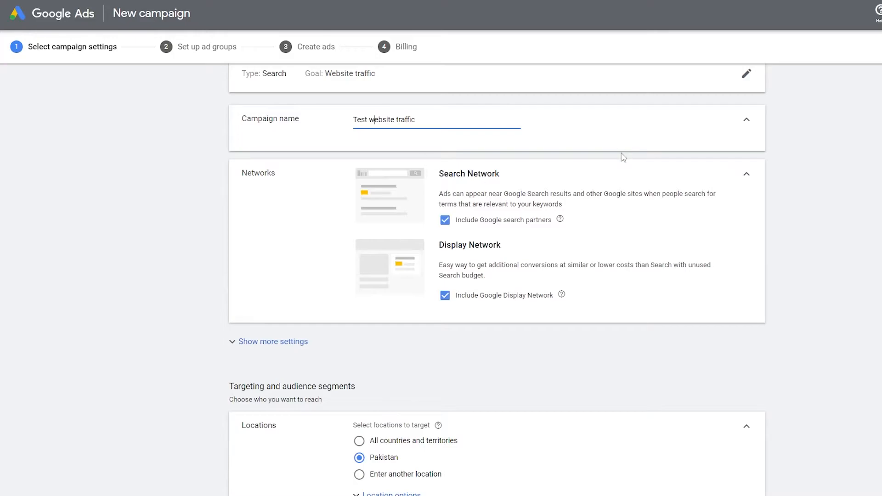
pyautogui.scroll(-1, 448, 171)
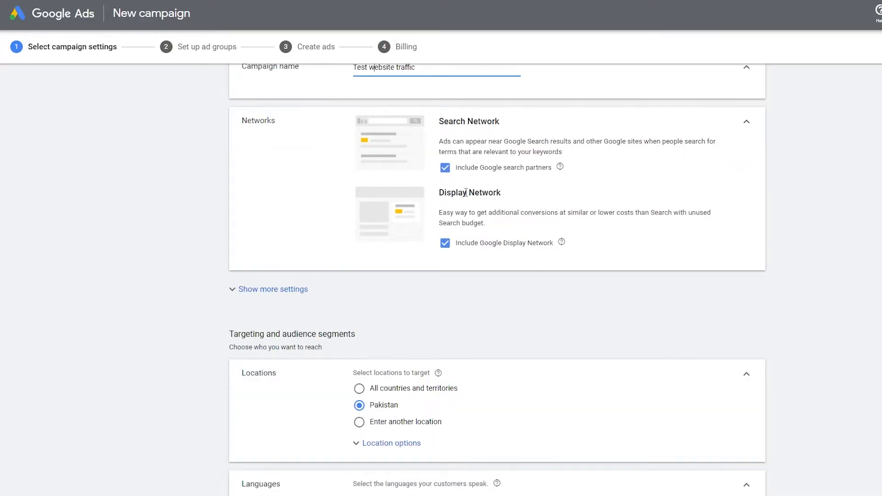
pyautogui.scroll(1, 471, 179)
pyautogui.moveTo(439, 174); pyautogui.dragTo(516, 180)
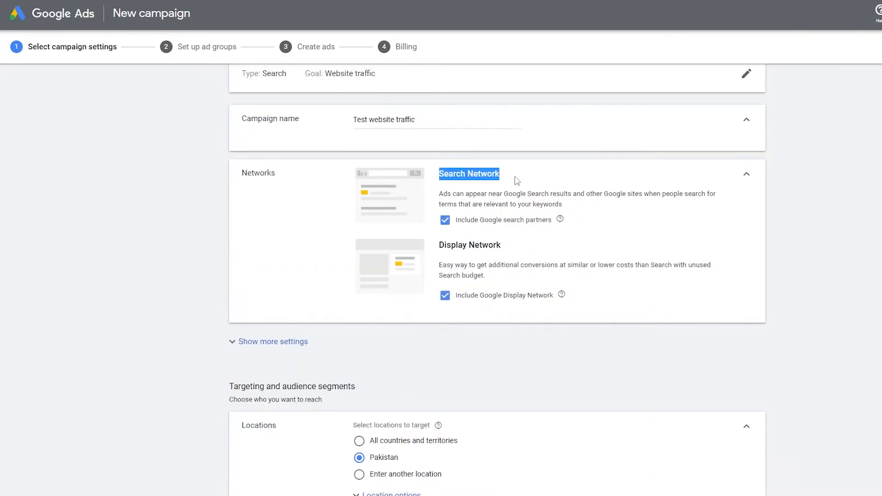
pyautogui.moveTo(439, 245); pyautogui.dragTo(541, 252)
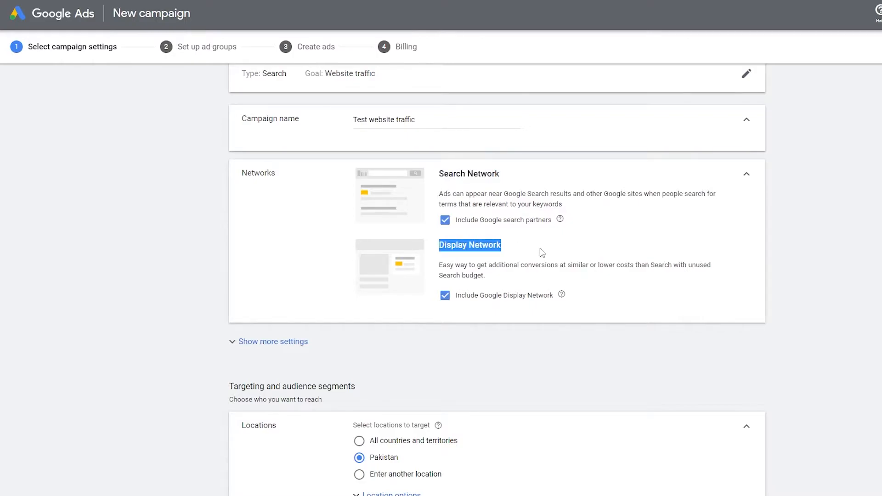
pyautogui.click(568, 233)
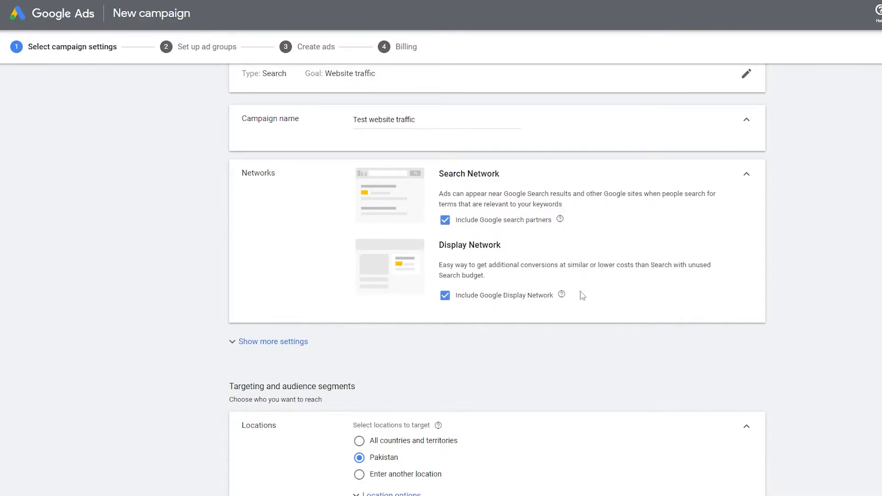
pyautogui.click(444, 295)
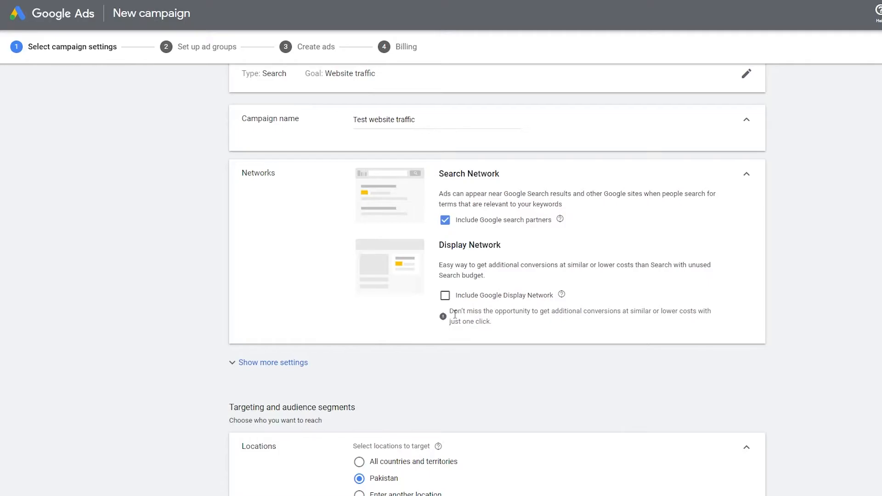
# Examine the location targeting choices, including the target and exclude options, and the language setting
pyautogui.scroll(-1, 454, 318)
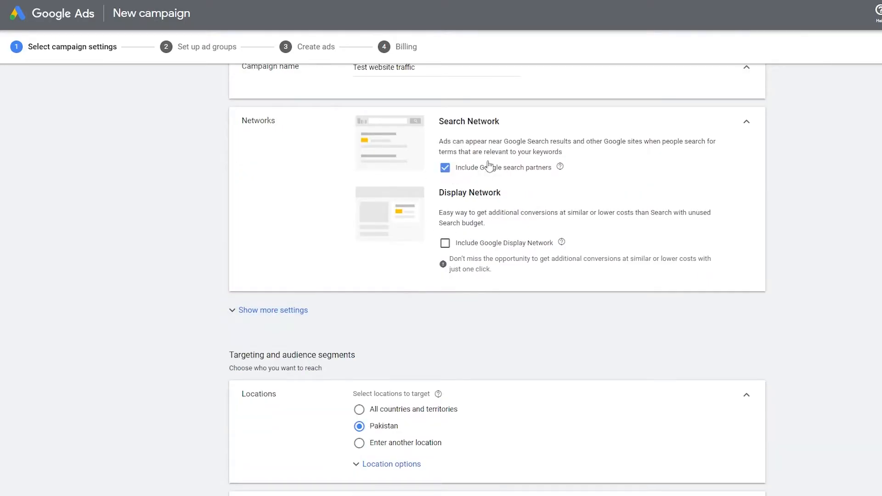
pyautogui.scroll(-3, 425, 198)
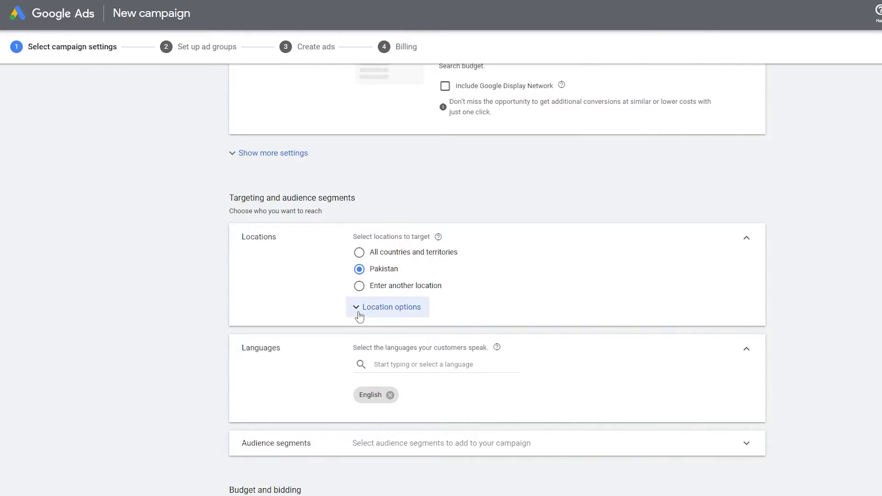
pyautogui.click(378, 314)
pyautogui.scroll(-1, 435, 347)
pyautogui.scroll(1, 413, 366)
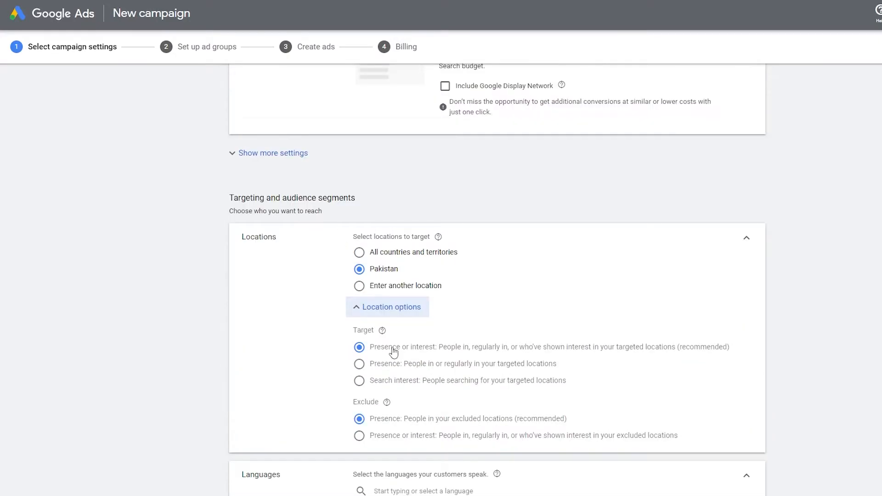
pyautogui.click(381, 317)
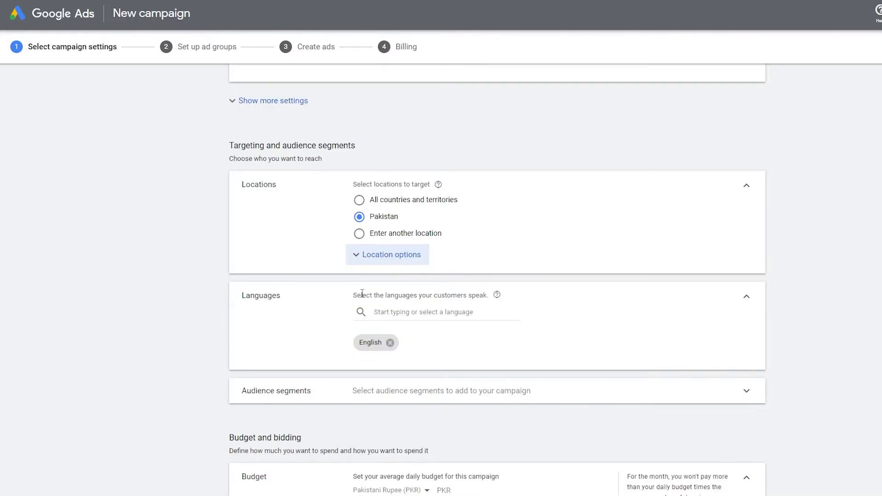
pyautogui.scroll(-1, 468, 226)
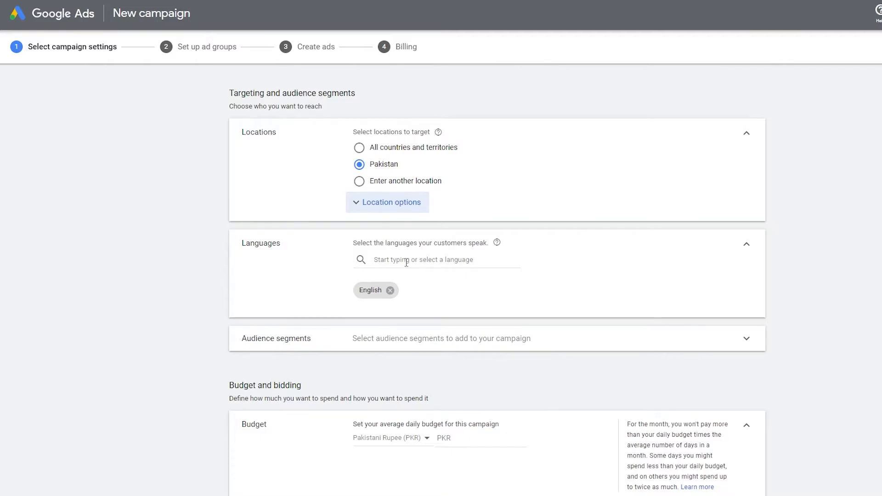
# Set the budget currency to US Dollar and the average daily budget to $40
pyautogui.scroll(-2, 406, 263)
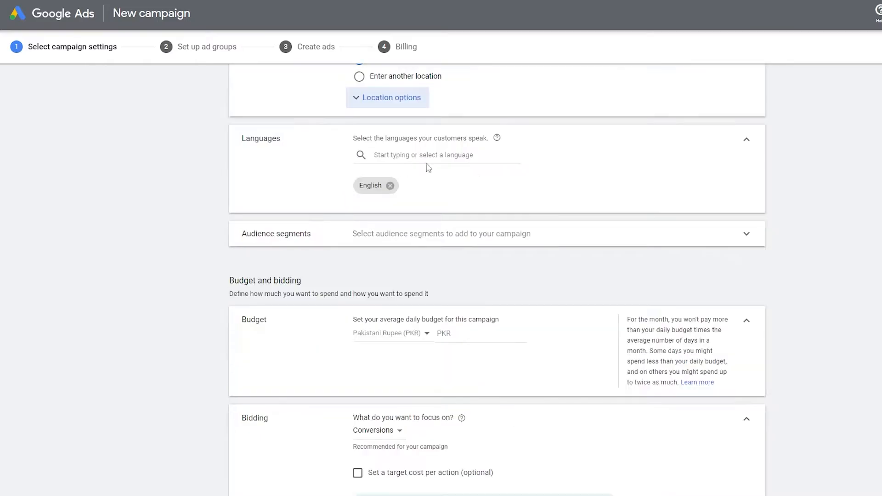
pyautogui.scroll(-2, 402, 170)
pyautogui.scroll(-1, 391, 188)
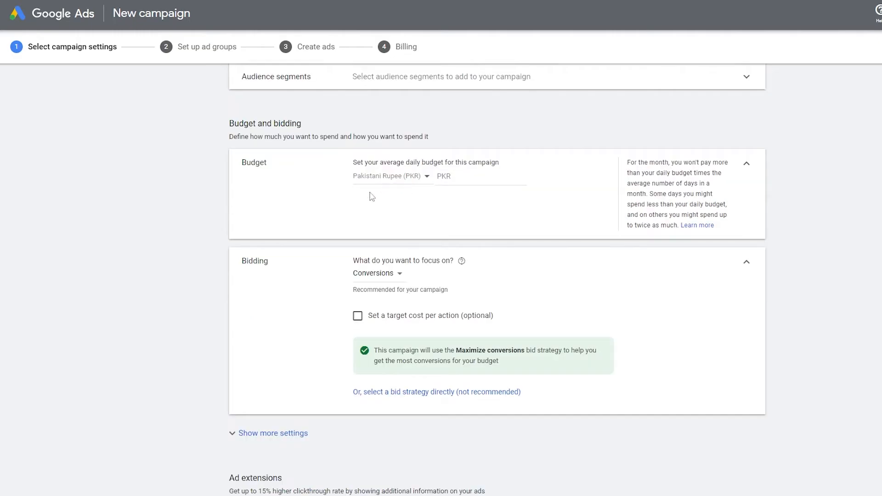
pyautogui.moveTo(241, 164); pyautogui.dragTo(291, 173)
pyautogui.click(300, 181)
pyautogui.click(425, 177)
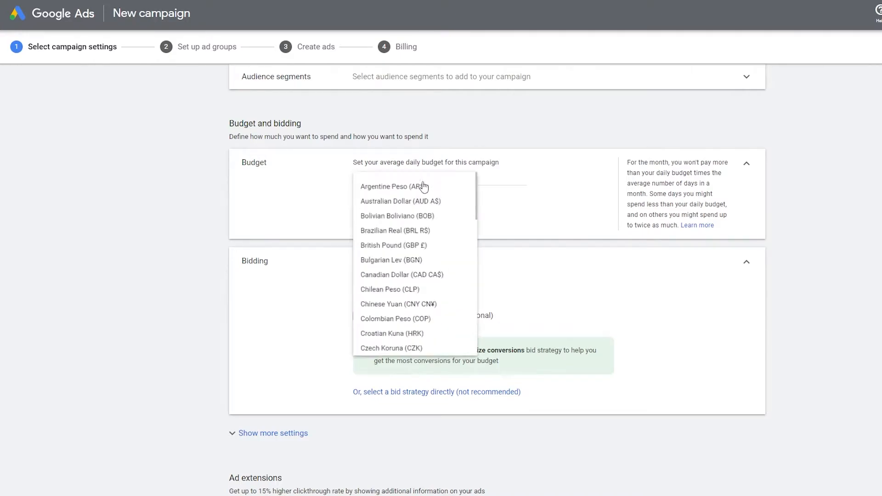
pyautogui.scroll(-6, 427, 196)
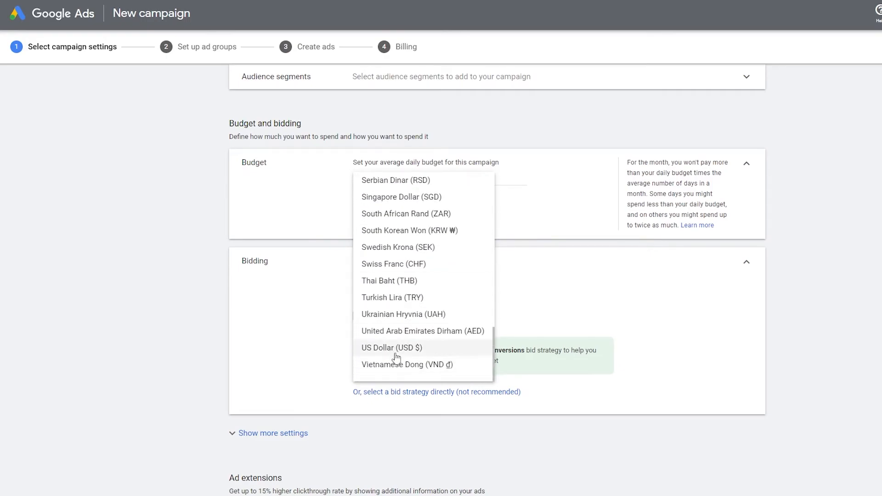
pyautogui.click(394, 348)
pyautogui.click(456, 176)
pyautogui.write('4')
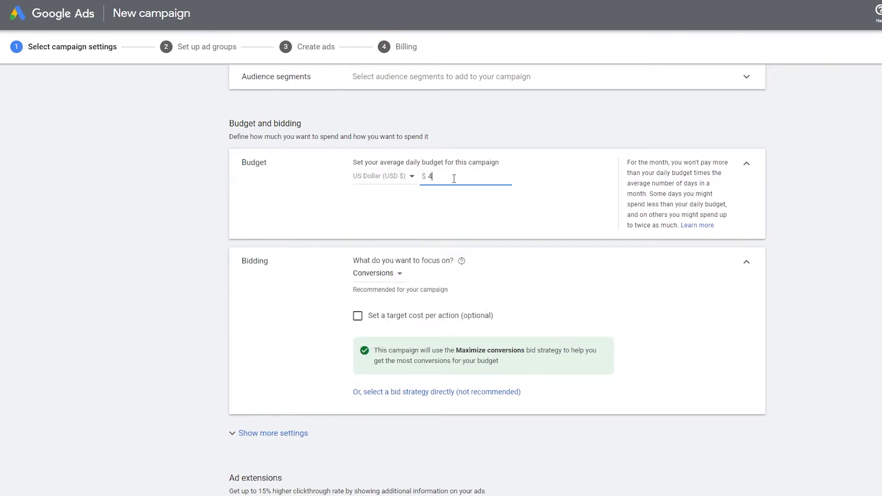
pyautogui.write('0')
pyautogui.click(532, 192)
# Set the campaign's bidding focus to Clicks
pyautogui.scroll(-1, 532, 192)
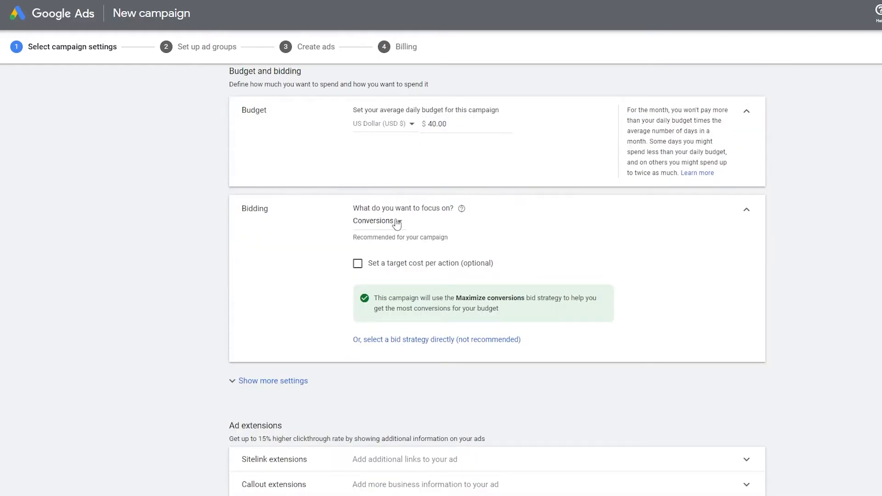
pyautogui.moveTo(239, 212); pyautogui.dragTo(269, 210)
pyautogui.click(398, 212)
pyautogui.moveTo(354, 208); pyautogui.dragTo(448, 209)
pyautogui.click(376, 225)
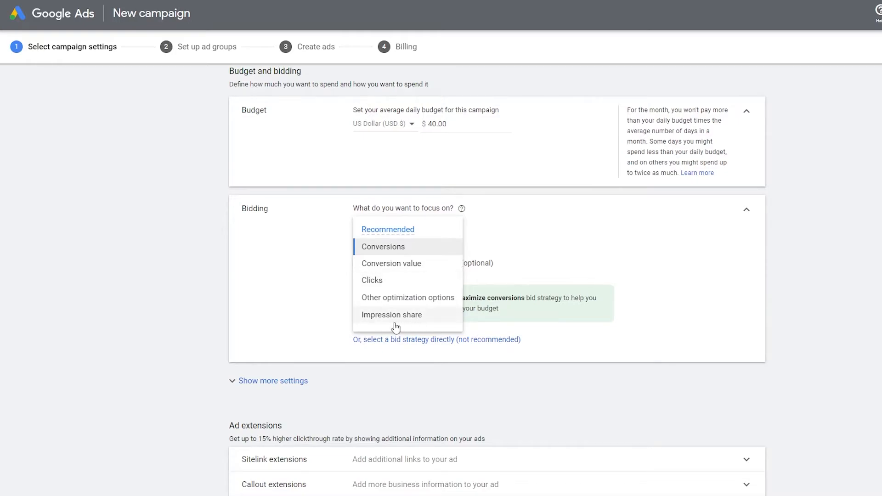
pyautogui.click(396, 288)
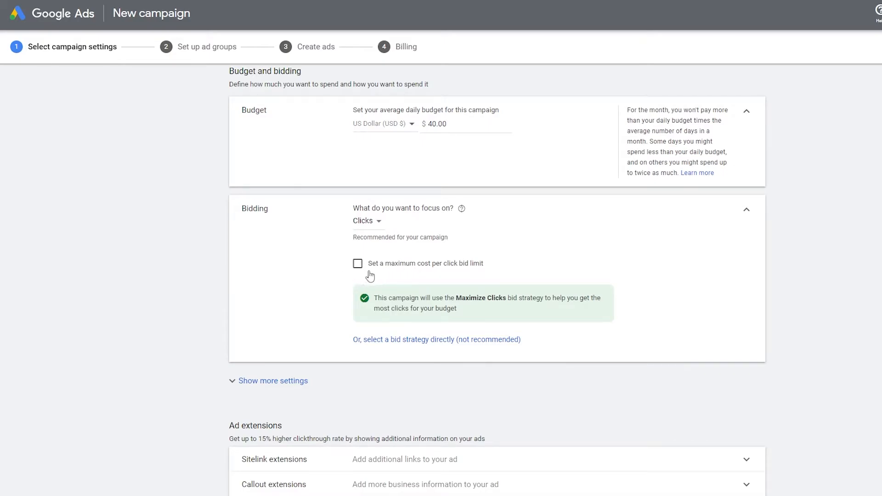
# Enable a maximum cost per click bid limit and set it to $5
pyautogui.click(358, 263)
pyautogui.click(374, 295)
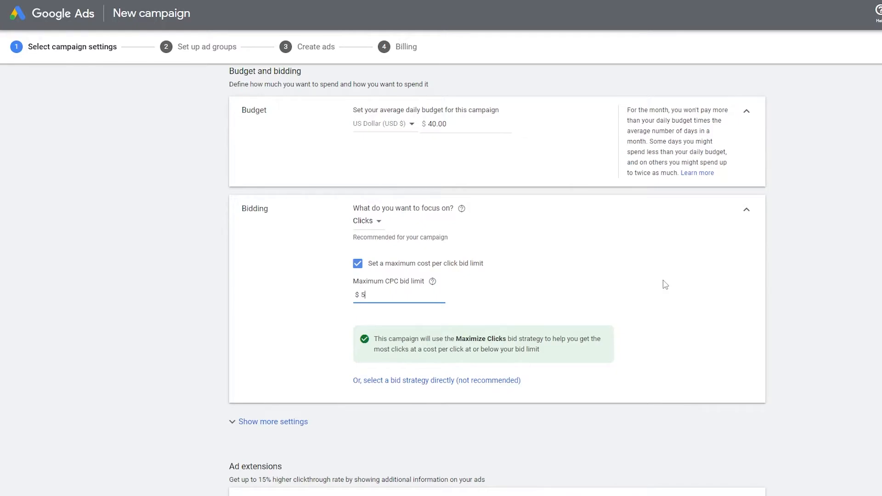
pyautogui.click(666, 285)
# Read the ad extensions section and its note about the higher clickthrough rate
pyautogui.scroll(-1, 661, 286)
pyautogui.scroll(-4, 385, 275)
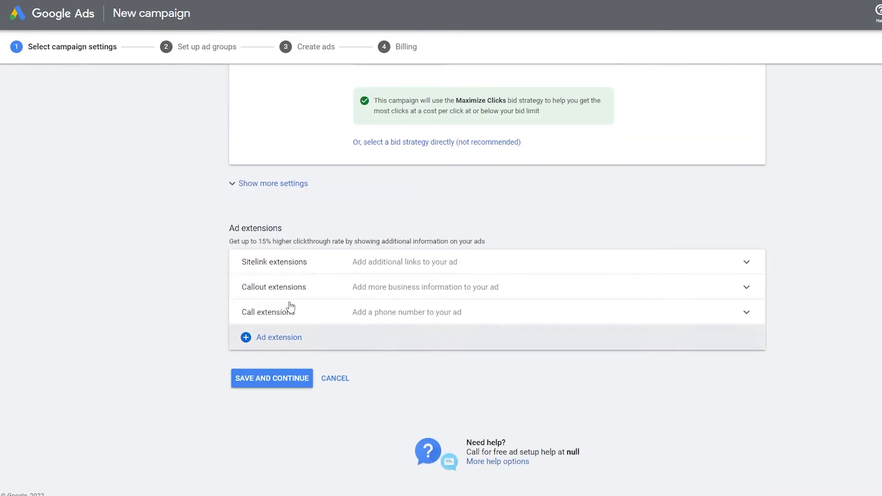
pyautogui.moveTo(227, 228); pyautogui.dragTo(286, 236)
pyautogui.click(383, 225)
pyautogui.moveTo(259, 242); pyautogui.dragTo(485, 241)
pyautogui.click(552, 241)
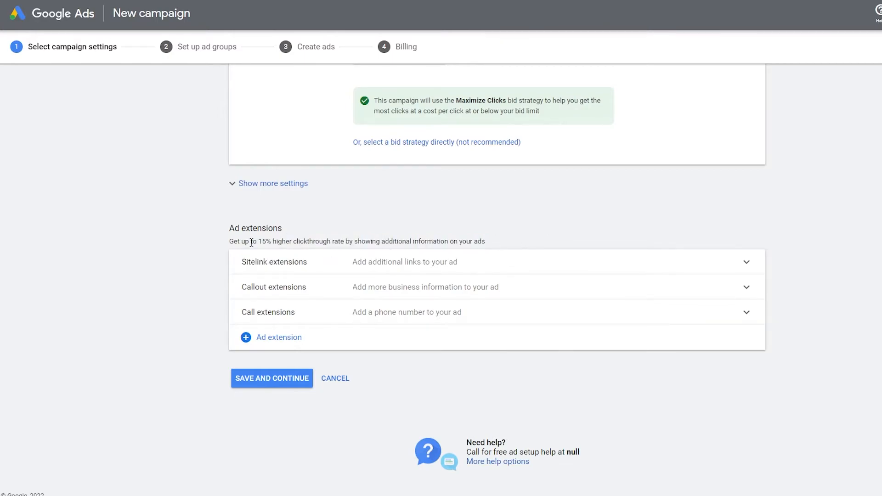
pyautogui.moveTo(259, 244); pyautogui.dragTo(272, 244)
pyautogui.click(435, 224)
pyautogui.moveTo(259, 244)
pyautogui.mouseDown()
pyautogui.moveTo(272, 244)
pyautogui.moveTo(267, 262)
pyautogui.moveTo(270, 244)
pyautogui.mouseUp()
pyautogui.click(267, 241)
pyautogui.moveTo(259, 241); pyautogui.dragTo(272, 241)
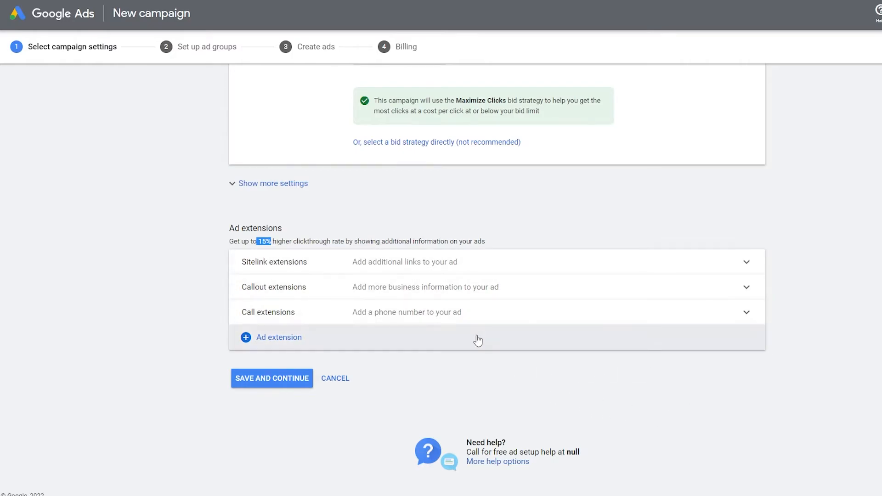
# Check through the campaign settings once more, then save them and continue to the ad group setup
pyautogui.scroll(8, 527, 432)
pyautogui.scroll(-8, 527, 433)
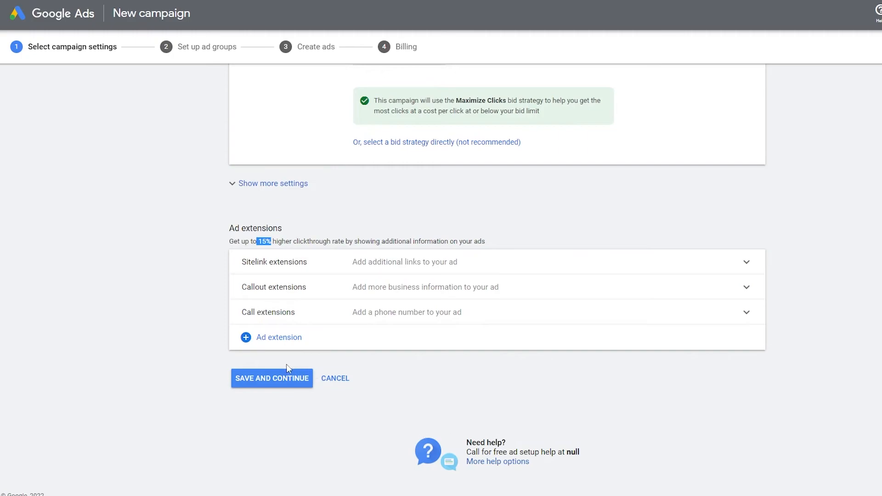
pyautogui.click(269, 385)
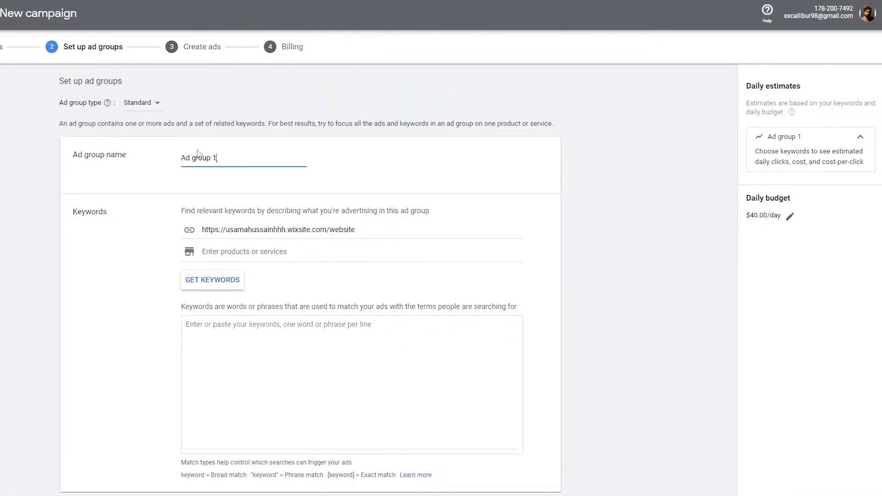
# Check the ad group type options, keep the type set to Standard, and check the ad group name
pyautogui.click(151, 104)
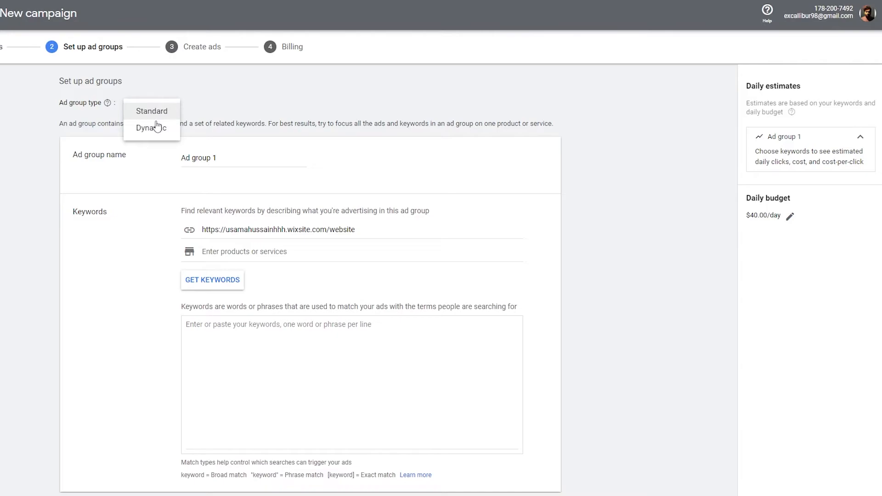
pyautogui.click(87, 112)
pyautogui.click(137, 105)
pyautogui.click(155, 112)
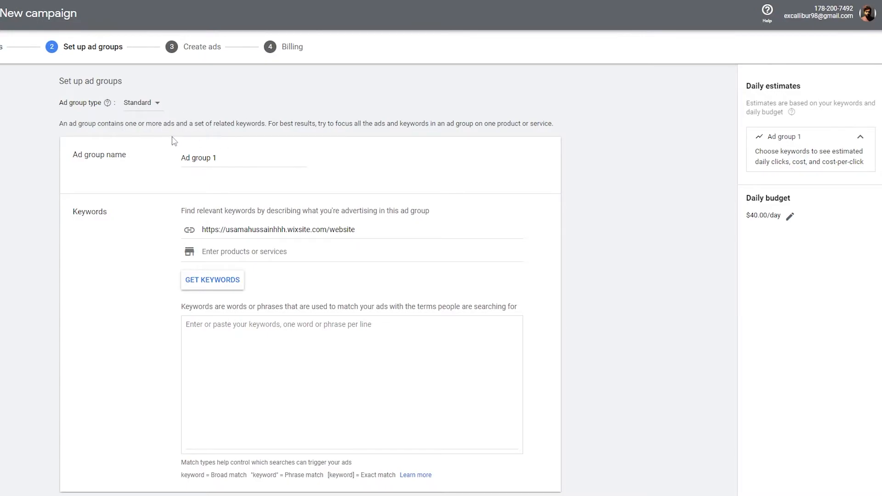
pyautogui.moveTo(234, 159); pyautogui.dragTo(162, 171)
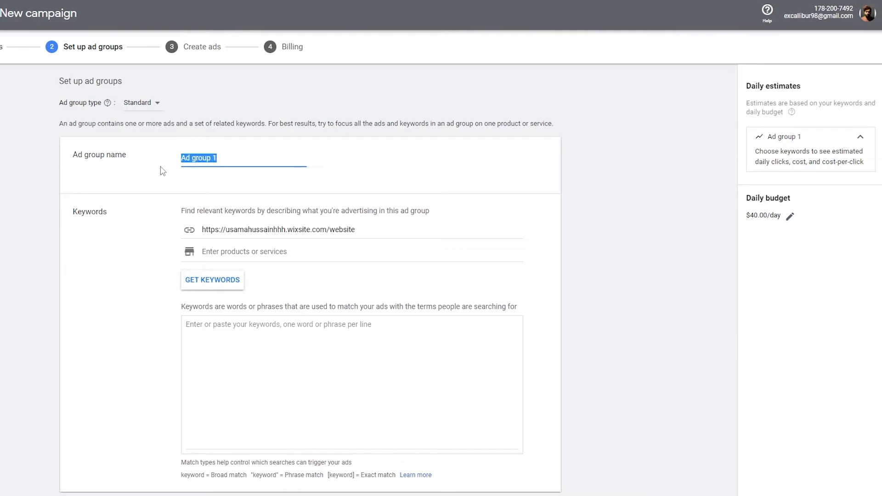
pyautogui.click(162, 171)
# Review the Keywords section and the notation for broad, phrase and exact match types
pyautogui.scroll(-2, 208, 167)
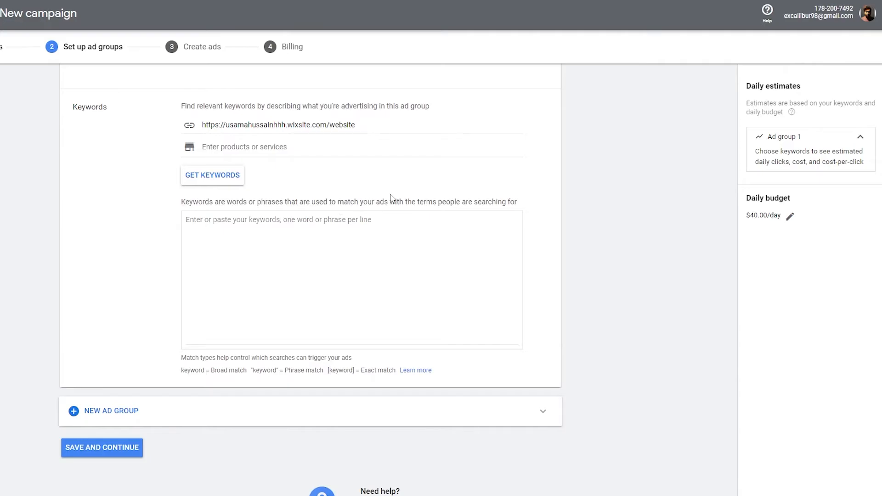
pyautogui.click(188, 230)
pyautogui.scroll(-1, 340, 249)
pyautogui.scroll(1, 321, 240)
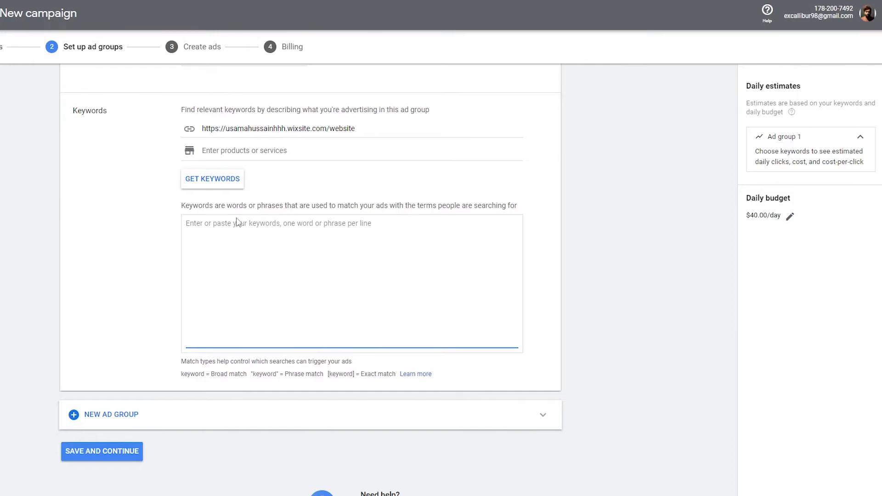
pyautogui.moveTo(183, 375); pyautogui.dragTo(204, 376)
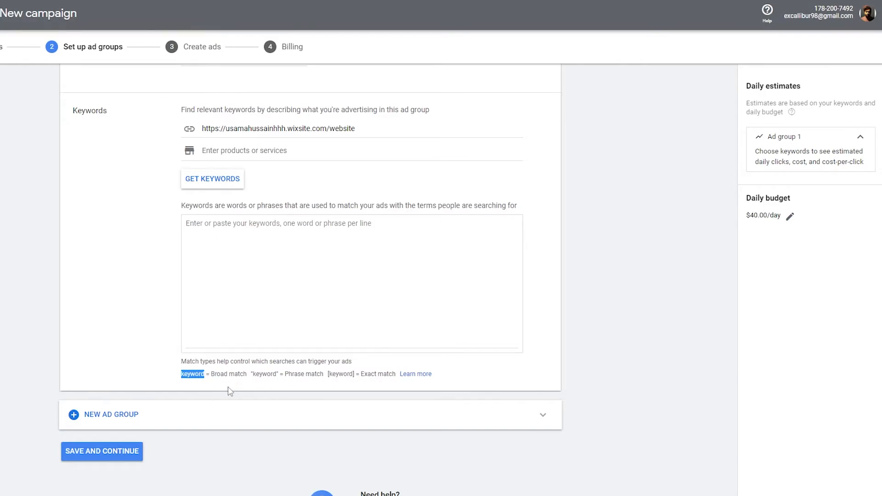
pyautogui.click(202, 374)
pyautogui.moveTo(212, 374); pyautogui.dragTo(247, 375)
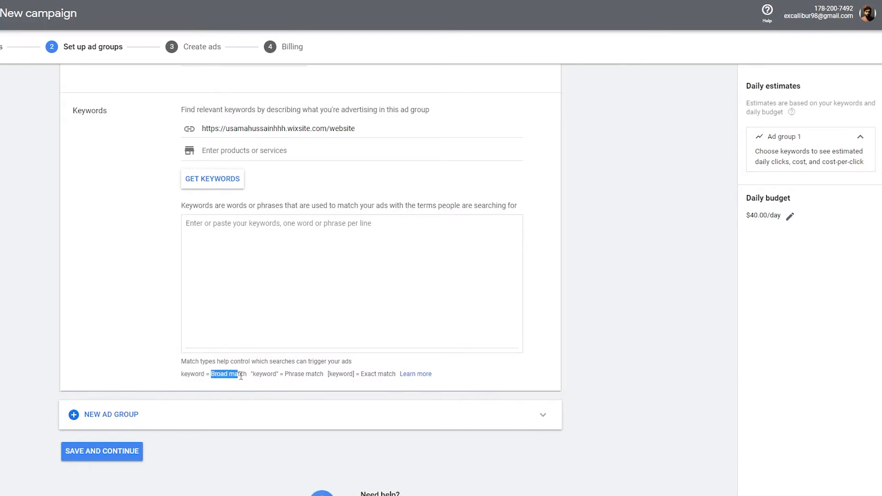
pyautogui.click(254, 375)
pyautogui.moveTo(253, 374); pyautogui.dragTo(354, 378)
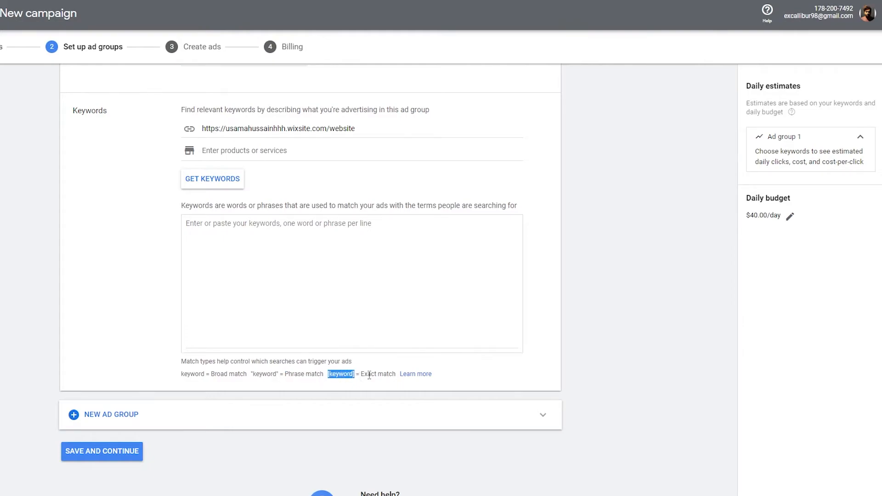
# Enter marketing agency as a broad match keyword for the ad group
pyautogui.click(284, 318)
pyautogui.write('m')
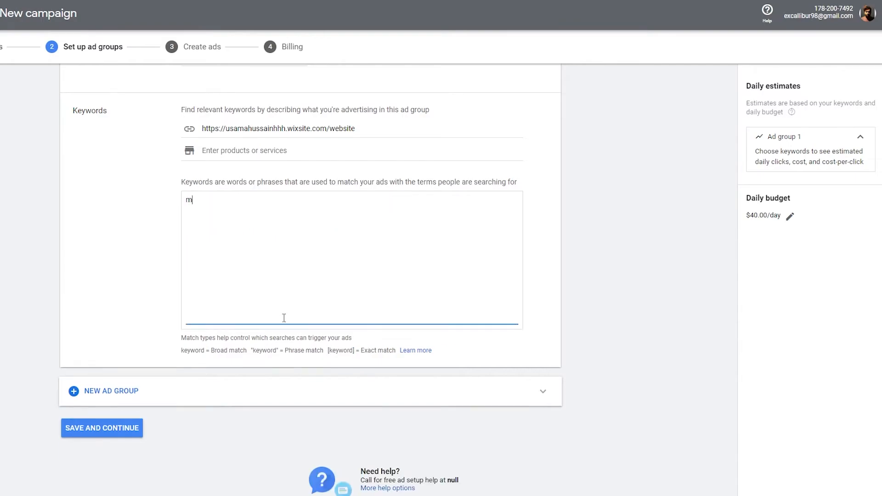
pyautogui.write('arketing agency')
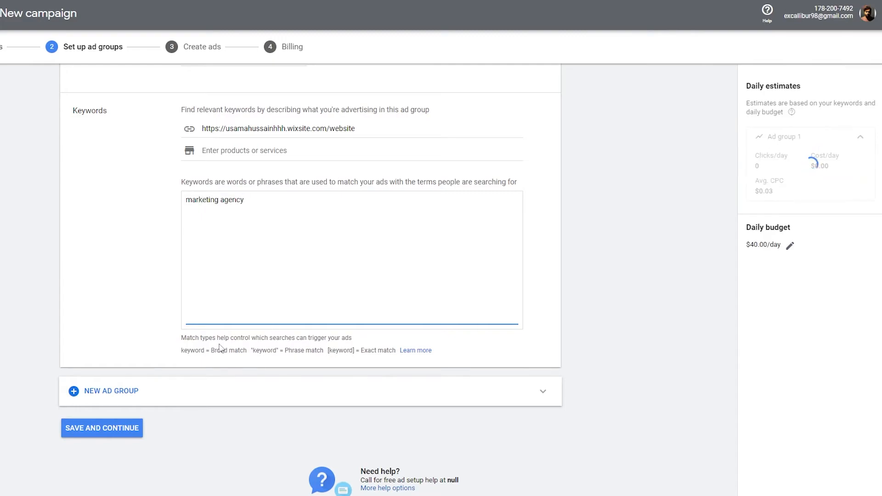
pyautogui.moveTo(211, 351); pyautogui.dragTo(248, 363)
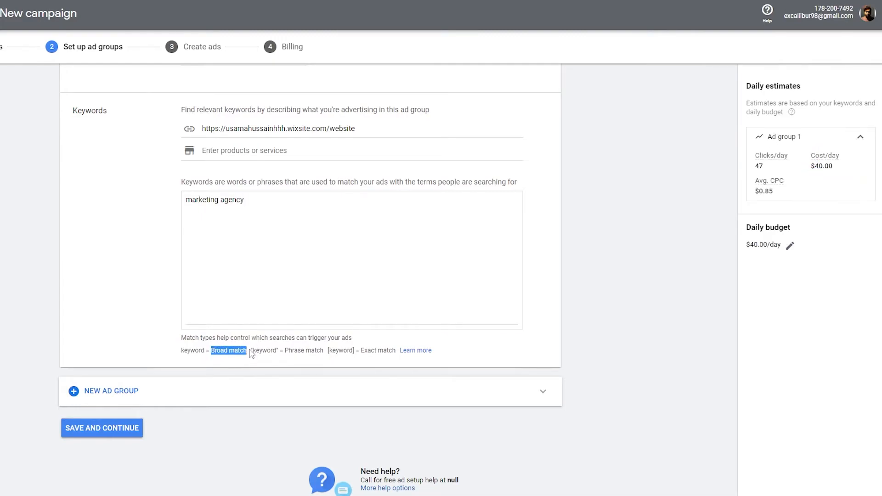
pyautogui.click(226, 295)
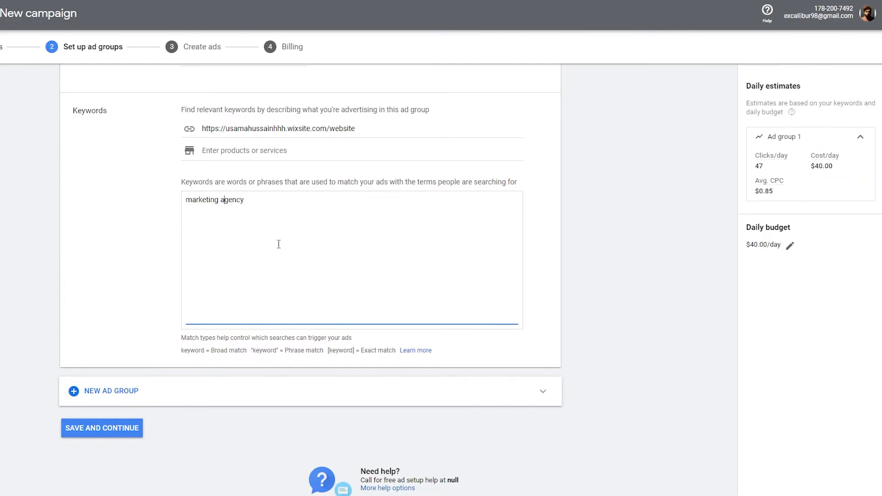
pyautogui.moveTo(210, 350); pyautogui.dragTo(251, 361)
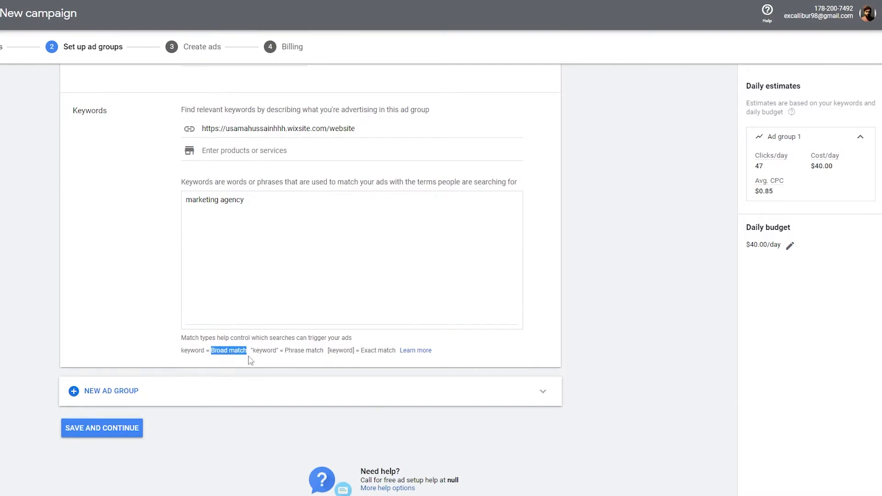
pyautogui.click(241, 278)
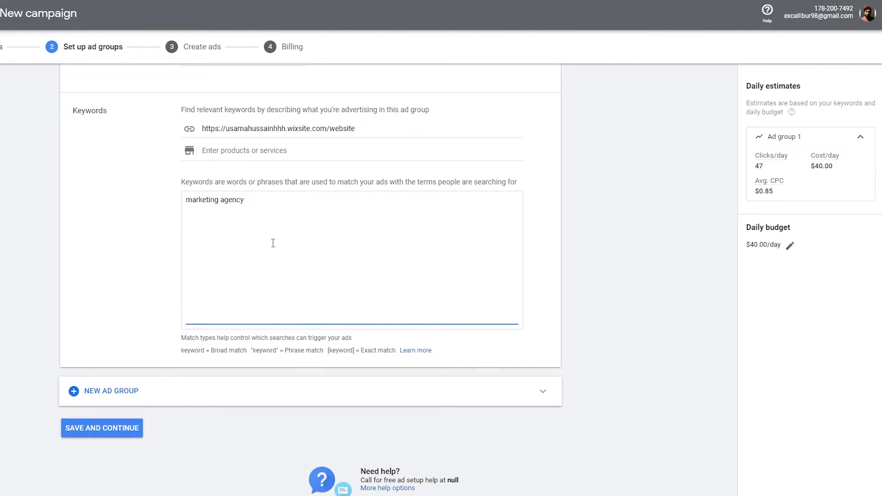
# Add the phrase match keyword "marketing agency" and the exact match keyword [Marketing agency in New York]
pyautogui.press('Return')
pyautogui.write('"ma')
pyautogui.write('rketing agency"')
pyautogui.write('M')
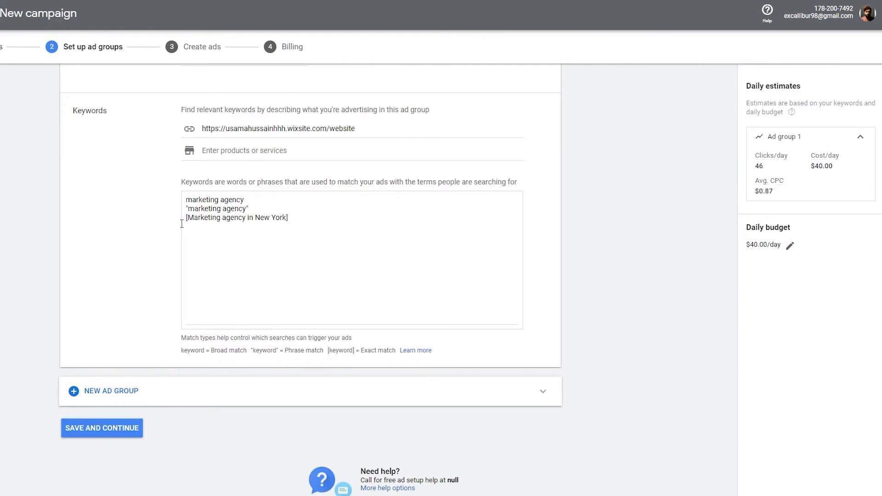
pyautogui.moveTo(186, 220); pyautogui.dragTo(290, 225)
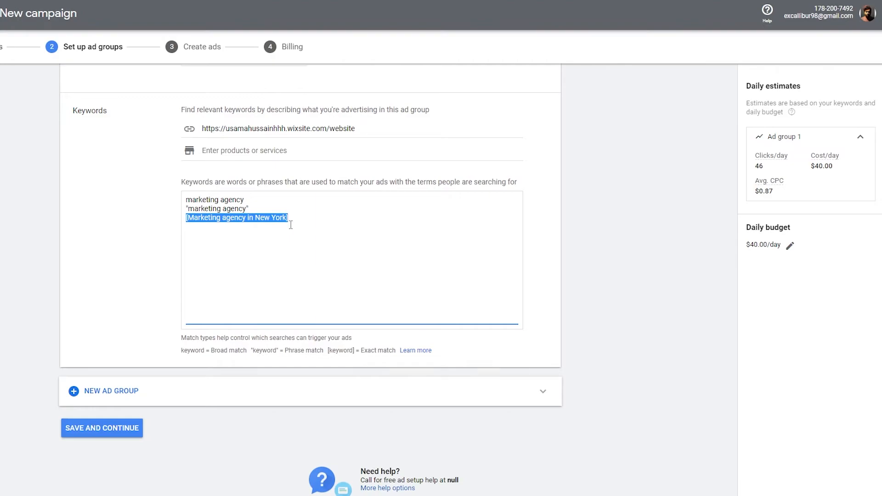
pyautogui.click(217, 239)
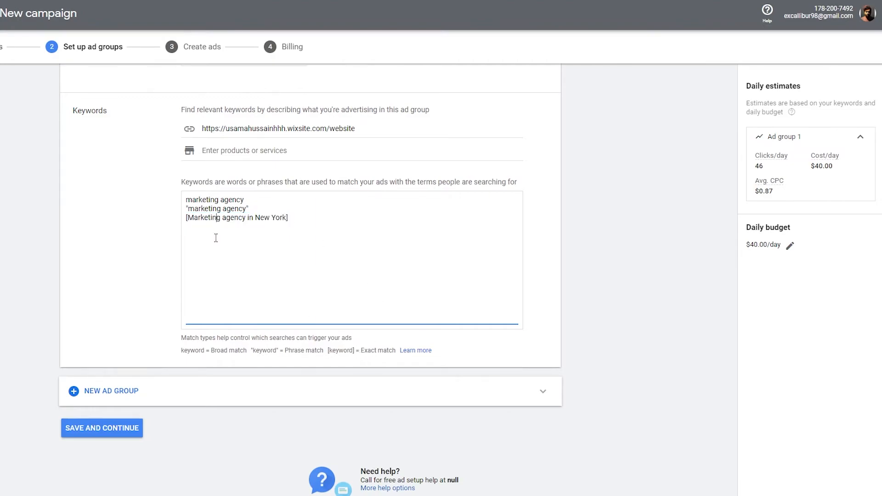
pyautogui.moveTo(187, 218); pyautogui.dragTo(294, 219)
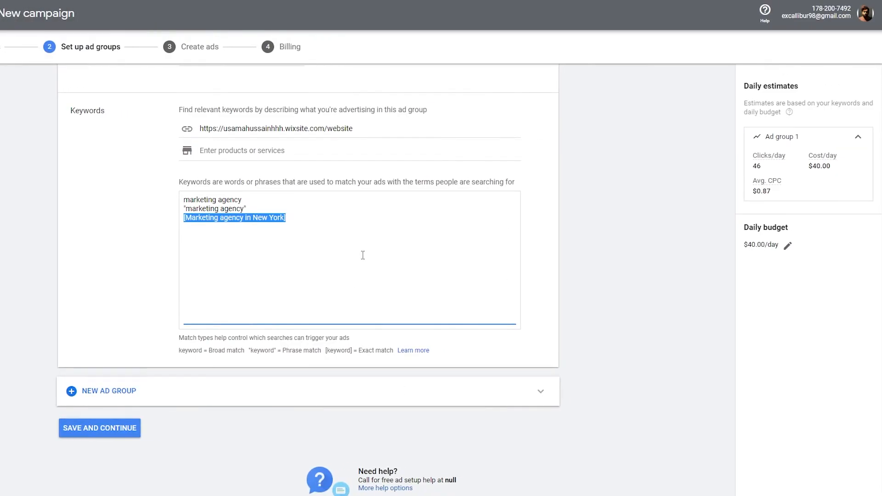
pyautogui.click(362, 255)
# Extend the keyword list with digital marketing as broad match and [best agency for marketing] as exact match
pyautogui.moveTo(178, 353); pyautogui.dragTo(396, 358)
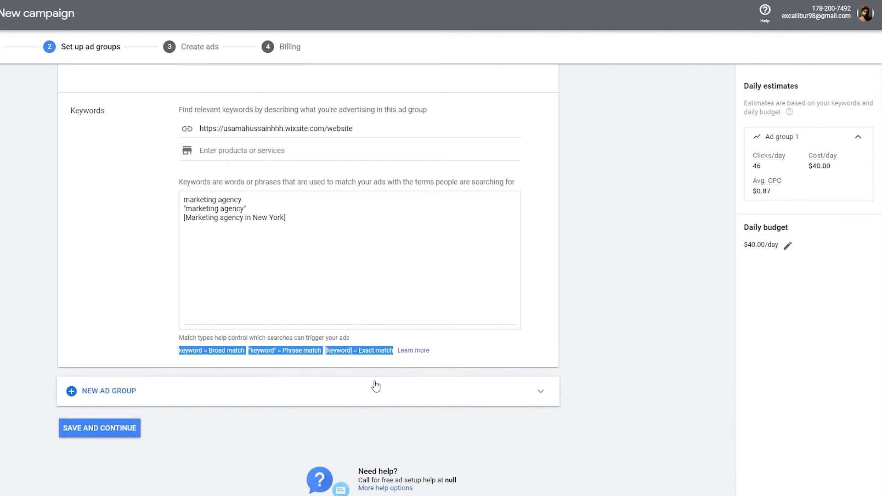
pyautogui.click(312, 262)
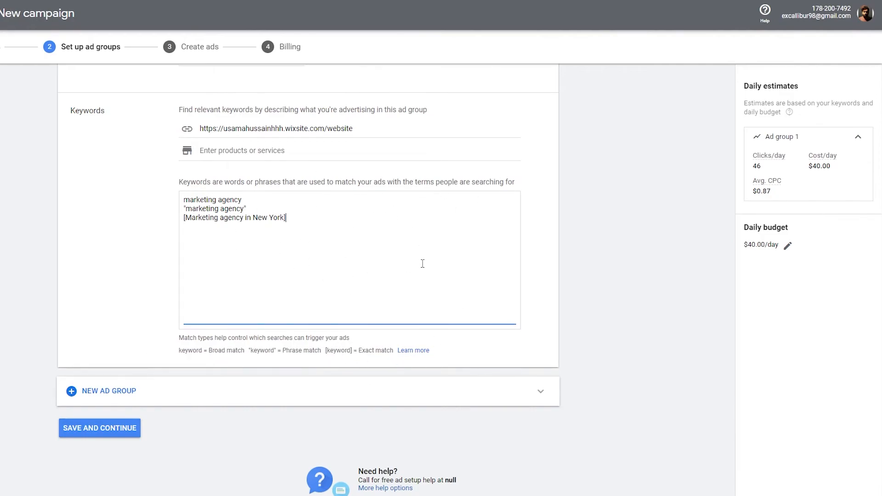
pyautogui.scroll(-1, 423, 263)
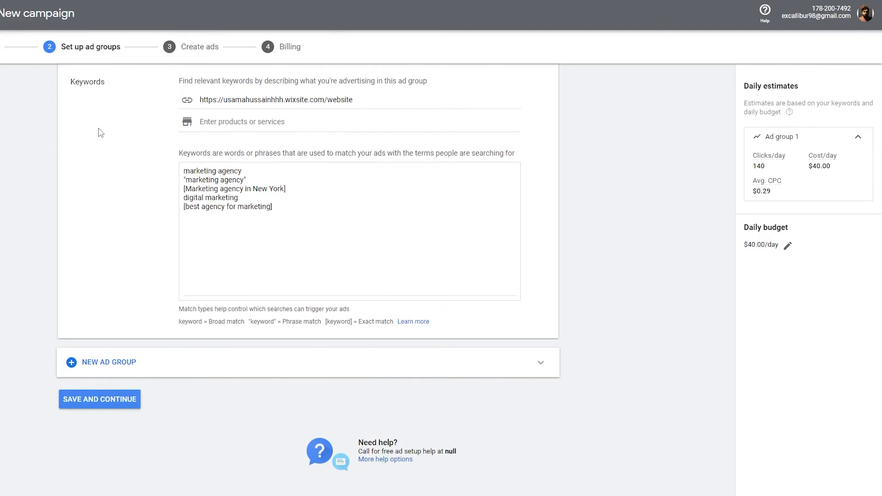
# Check over the ad group setup, then save it and continue to creating ads
pyautogui.scroll(3, 87, 271)
pyautogui.scroll(-2, 305, 189)
pyautogui.scroll(-1, 293, 219)
pyautogui.scroll(2, 108, 303)
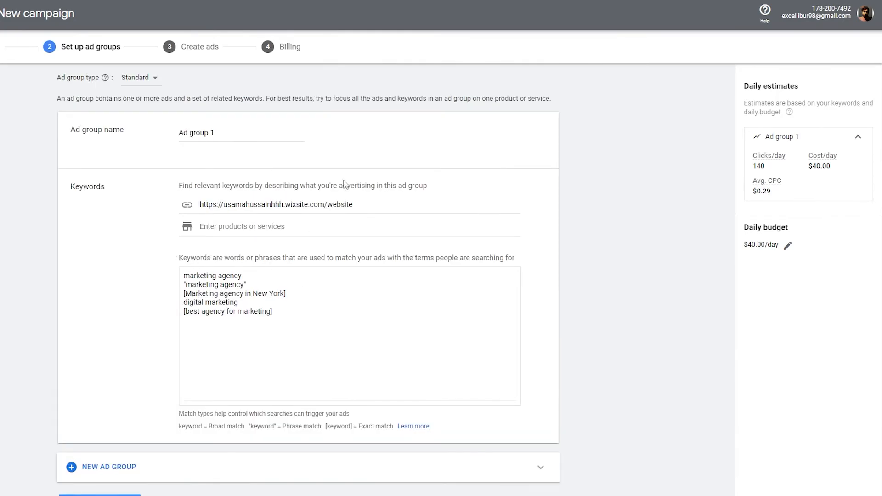
pyautogui.scroll(-1, 284, 274)
pyautogui.click(86, 452)
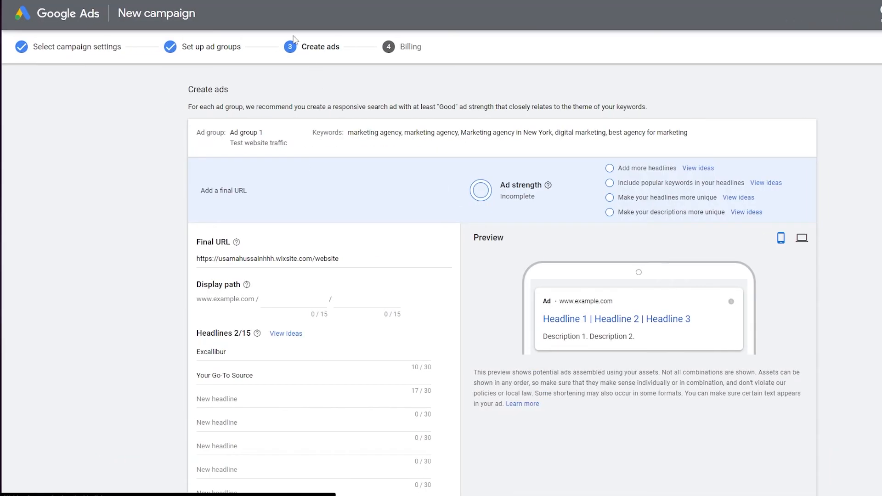
# Examine the ad creation form's ad strength rating, its improvement suggestions and the ad preview
pyautogui.scroll(-5, 251, 216)
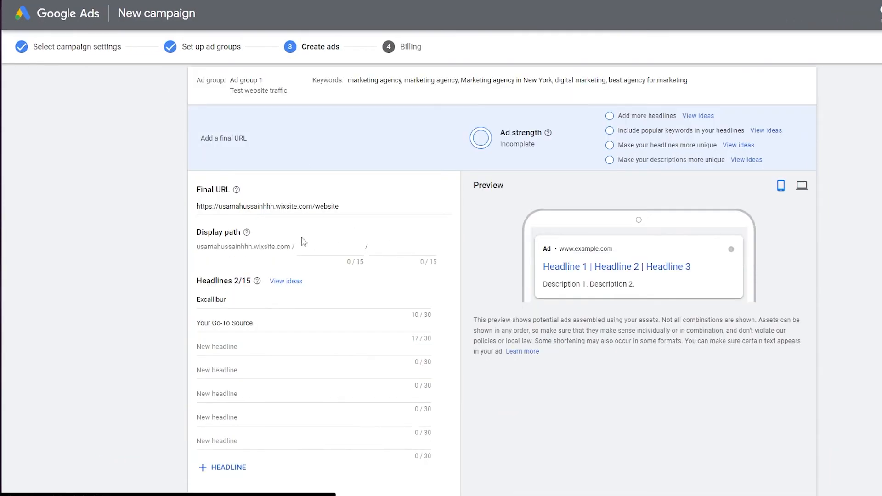
pyautogui.scroll(8, 403, 232)
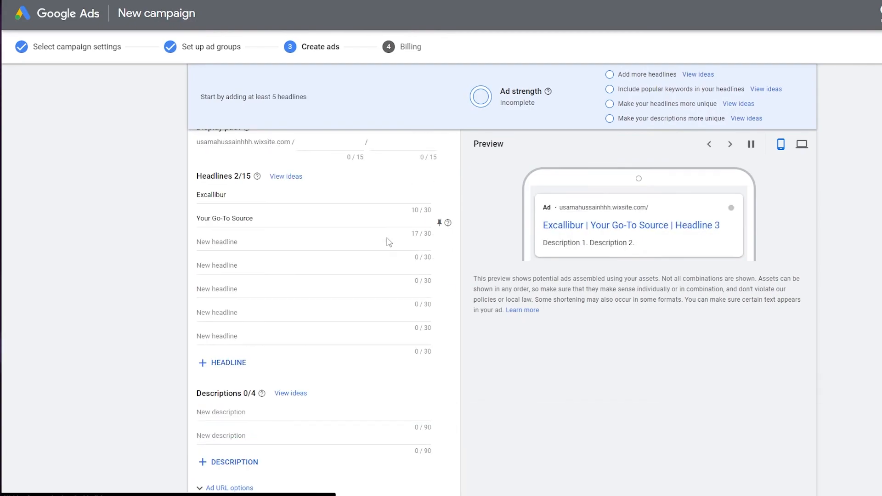
pyautogui.moveTo(501, 185); pyautogui.dragTo(547, 189)
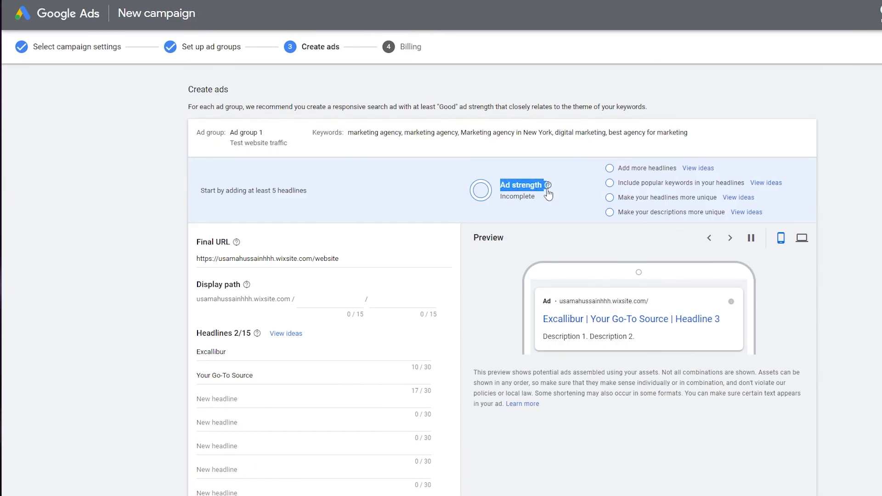
pyautogui.click(547, 197)
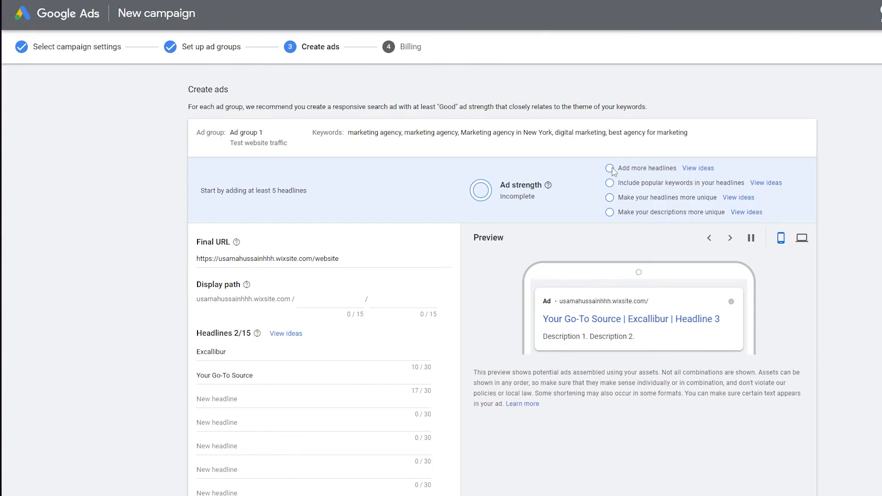
pyautogui.moveTo(618, 168); pyautogui.dragTo(630, 199)
pyautogui.moveTo(691, 214); pyautogui.dragTo(721, 214)
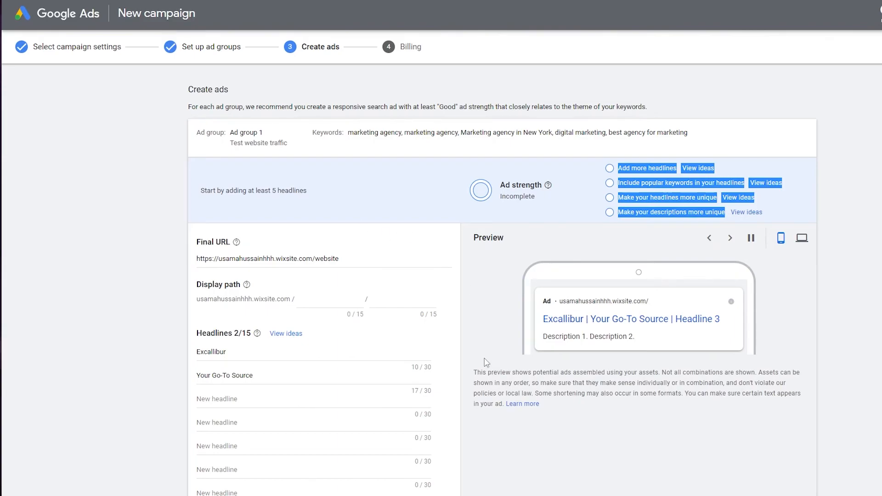
pyautogui.moveTo(542, 319); pyautogui.dragTo(729, 320)
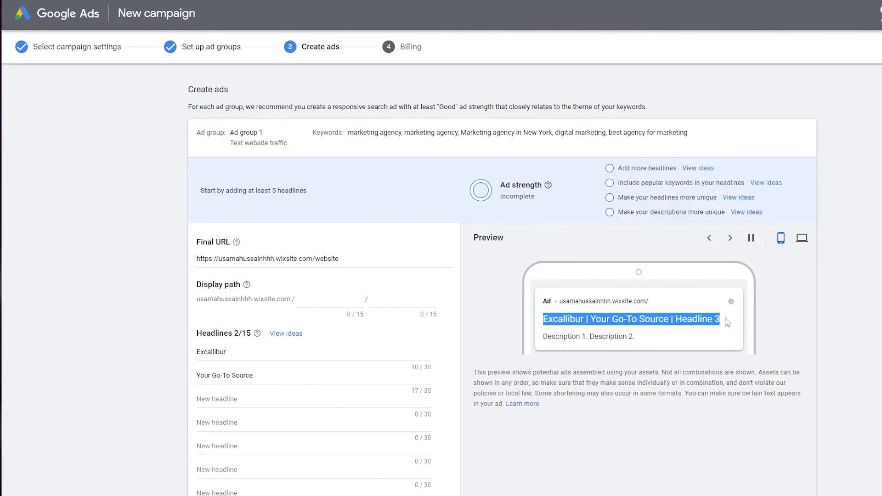
# Look through the headline and description fields and compare them with the ad strength rating
pyautogui.scroll(-2, 497, 321)
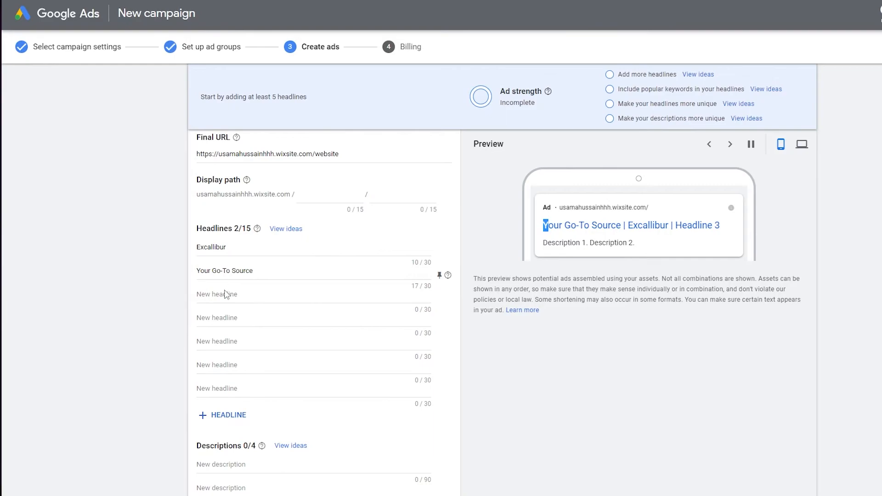
pyautogui.scroll(-4, 225, 294)
pyautogui.scroll(1, 250, 381)
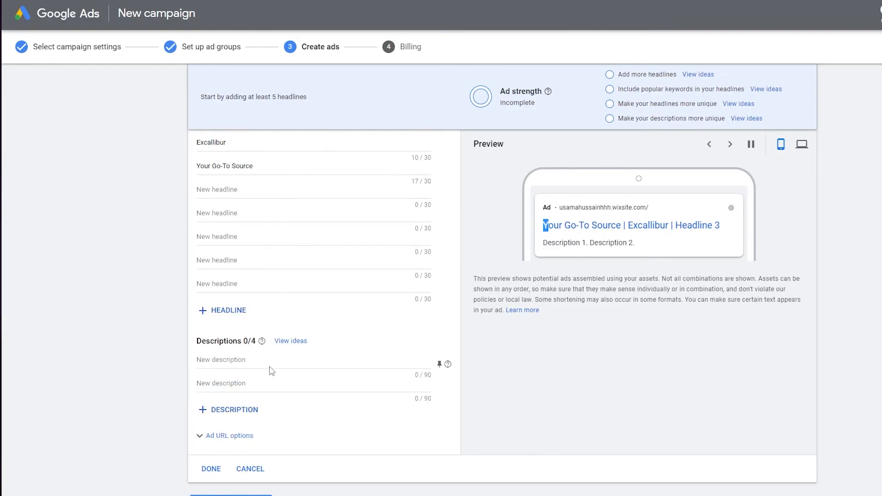
pyautogui.scroll(3, 269, 369)
pyautogui.moveTo(503, 88); pyautogui.dragTo(538, 95)
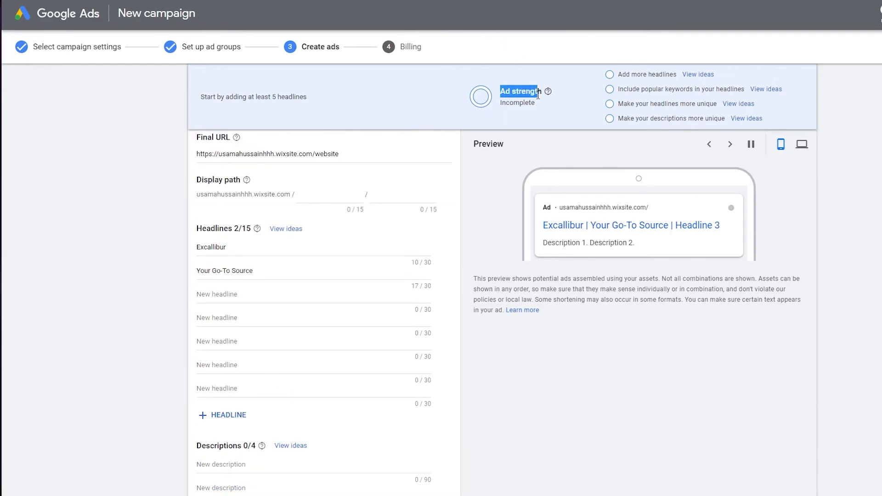
pyautogui.scroll(-3, 448, 265)
pyautogui.scroll(4, 294, 316)
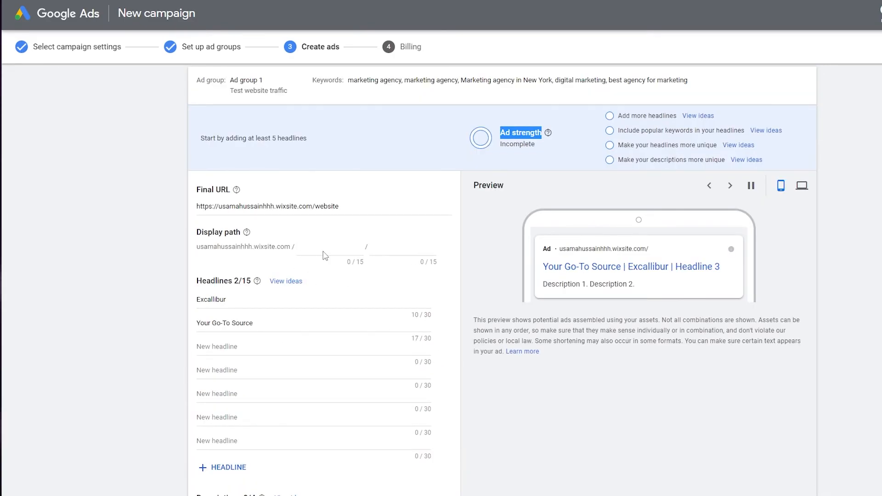
# Add Marketing as the third headline of the responsive search ad
pyautogui.scroll(-1, 311, 298)
pyautogui.click(308, 295)
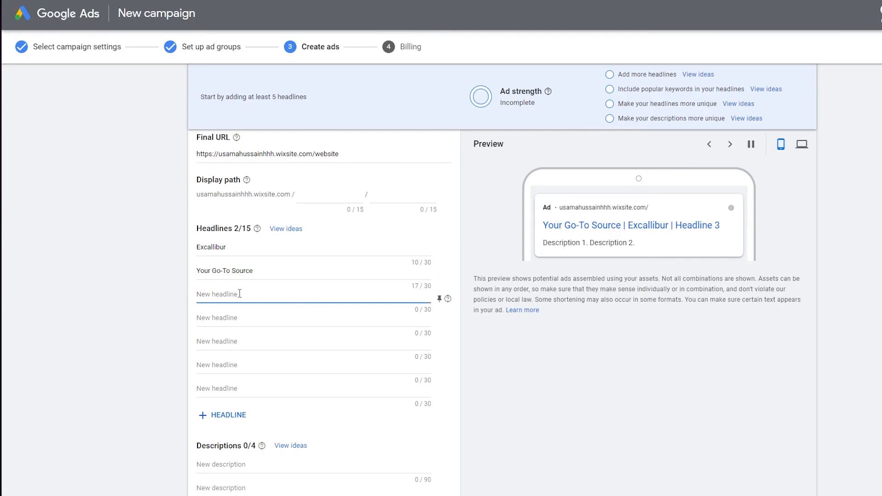
pyautogui.write('Marketing')
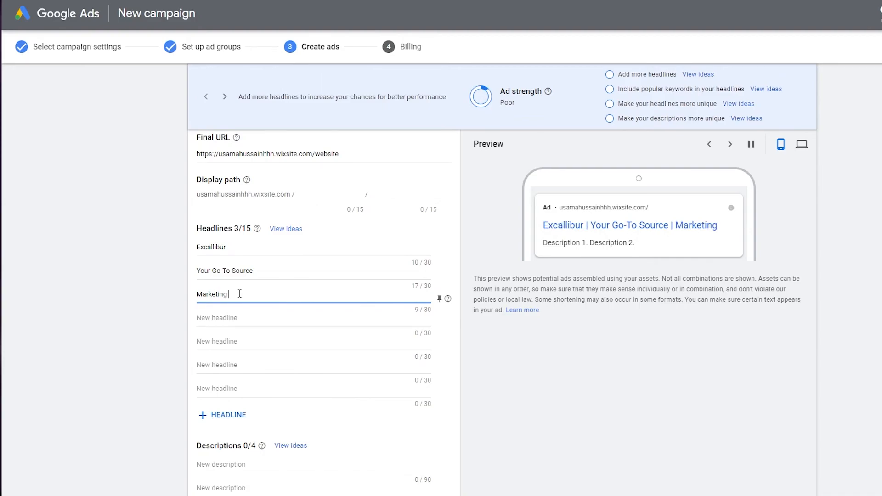
# Add best marketing agency as the fourth headline of the ad and begin a fifth headline
pyautogui.click(244, 317)
pyautogui.write('best amrketing agency')
pyautogui.click(250, 340)
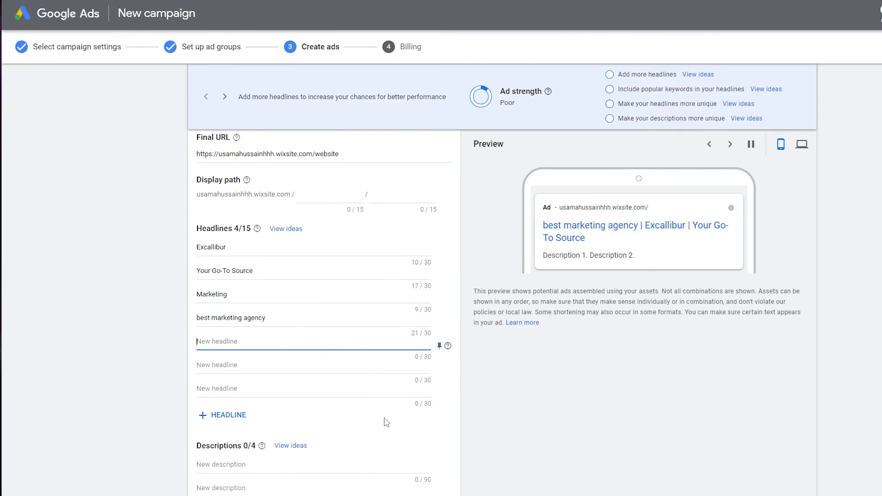
# Review the ad's headlines and description against its ad strength rating
pyautogui.scroll(-1, 391, 392)
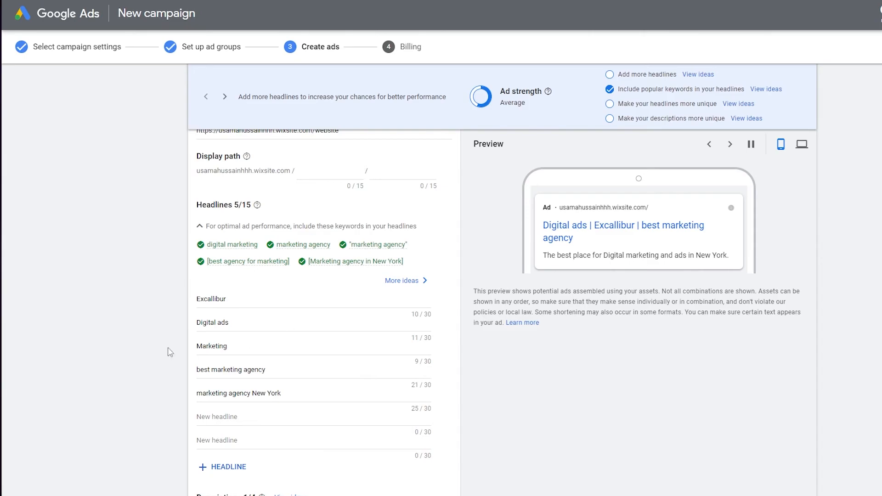
pyautogui.scroll(-2, 182, 360)
pyautogui.scroll(-2, 291, 258)
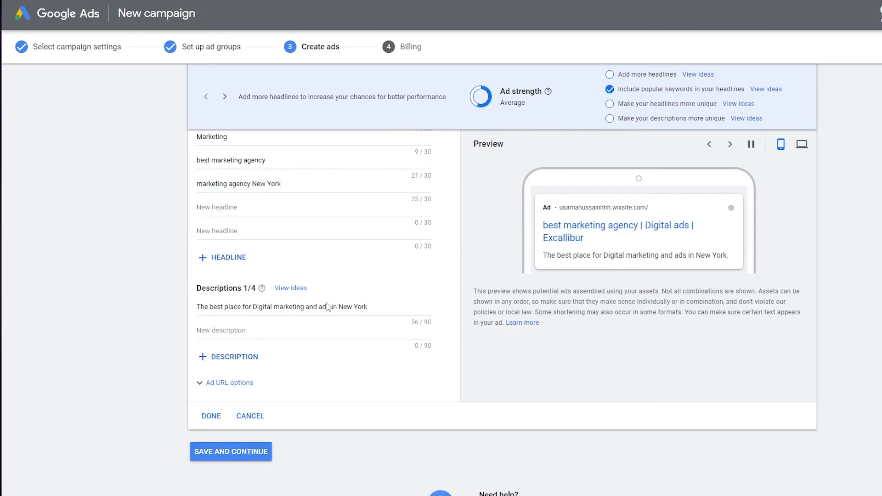
pyautogui.scroll(3, 497, 198)
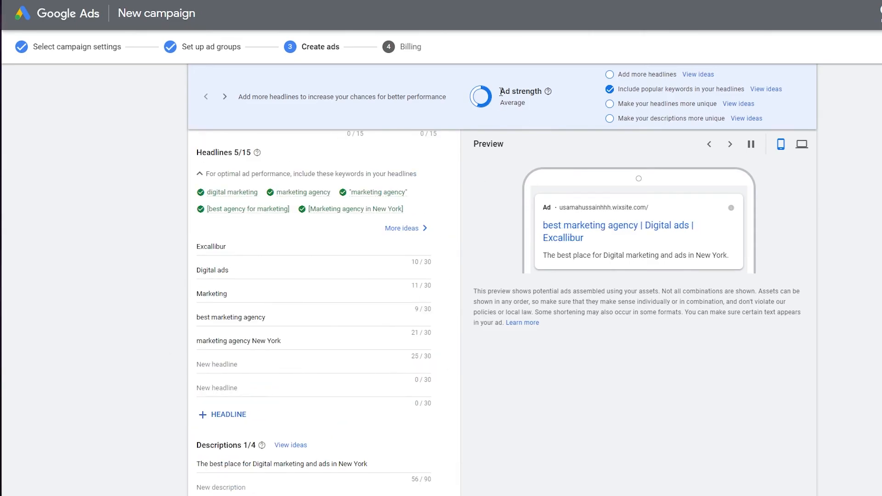
pyautogui.moveTo(501, 91); pyautogui.dragTo(531, 106)
pyautogui.click(484, 108)
pyautogui.scroll(-2, 369, 242)
pyautogui.scroll(2, 374, 250)
# Examine the ad strength suggestions on adding more headlines and making the headlines and descriptions more unique
pyautogui.moveTo(621, 73); pyautogui.dragTo(670, 75)
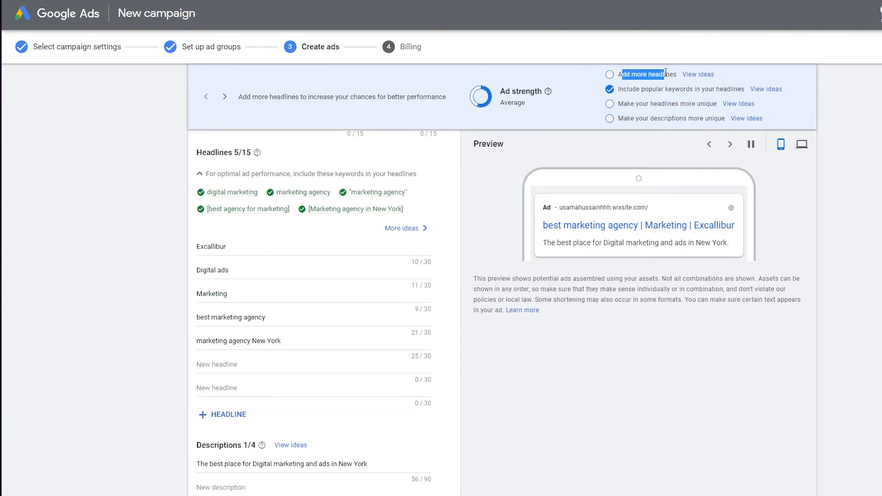
pyautogui.moveTo(623, 103); pyautogui.dragTo(709, 113)
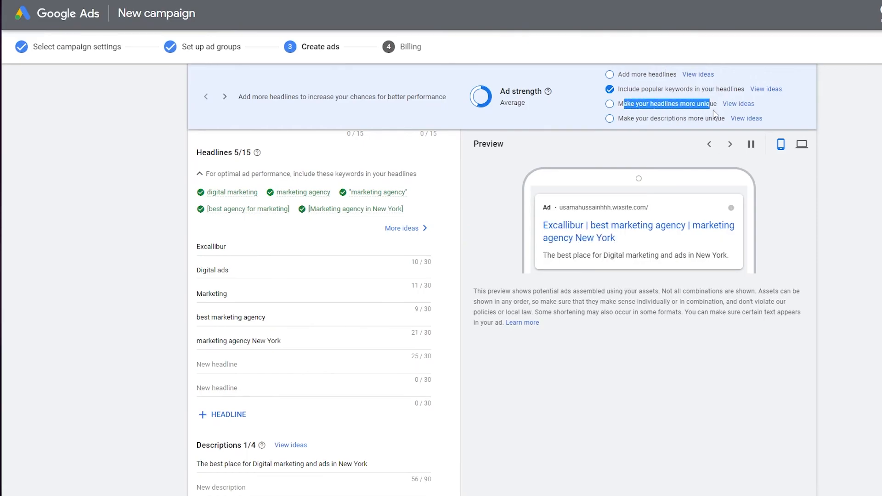
pyautogui.moveTo(618, 119); pyautogui.dragTo(724, 122)
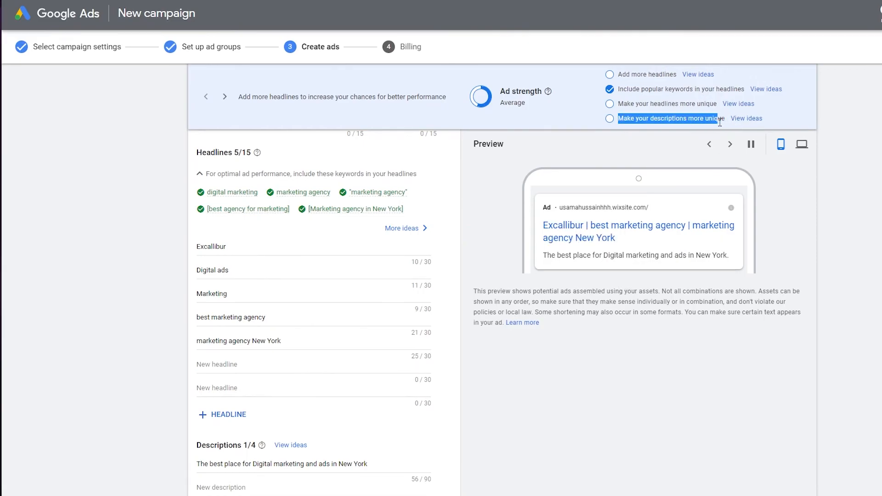
pyautogui.scroll(-1, 321, 382)
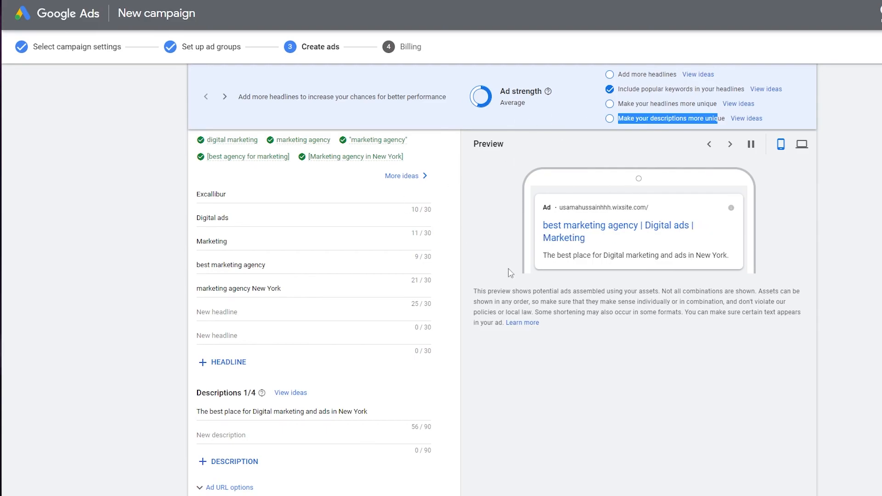
pyautogui.scroll(3, 440, 314)
pyautogui.scroll(-2, 440, 314)
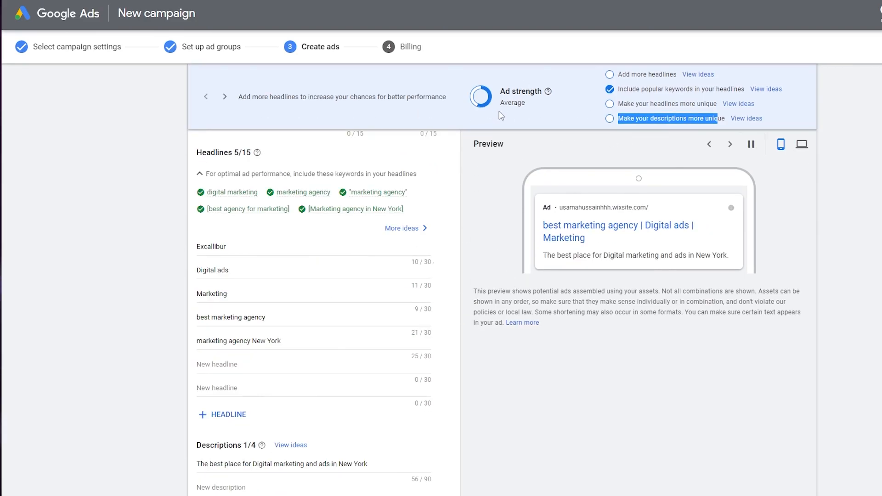
pyautogui.moveTo(500, 105); pyautogui.dragTo(530, 110)
pyautogui.click(539, 109)
# Look over the Ad URL options below the ad's descriptions, including tracking template and final URL suffix, and collapse them again
pyautogui.scroll(-4, 432, 273)
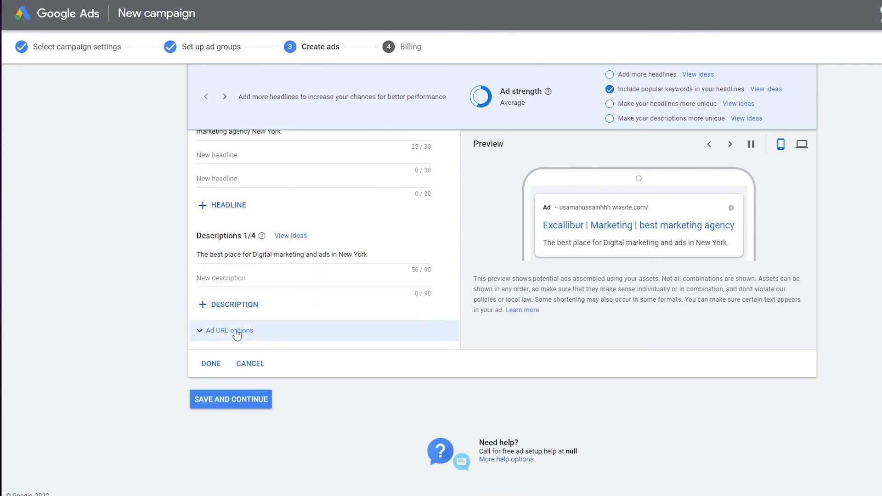
pyautogui.click(253, 337)
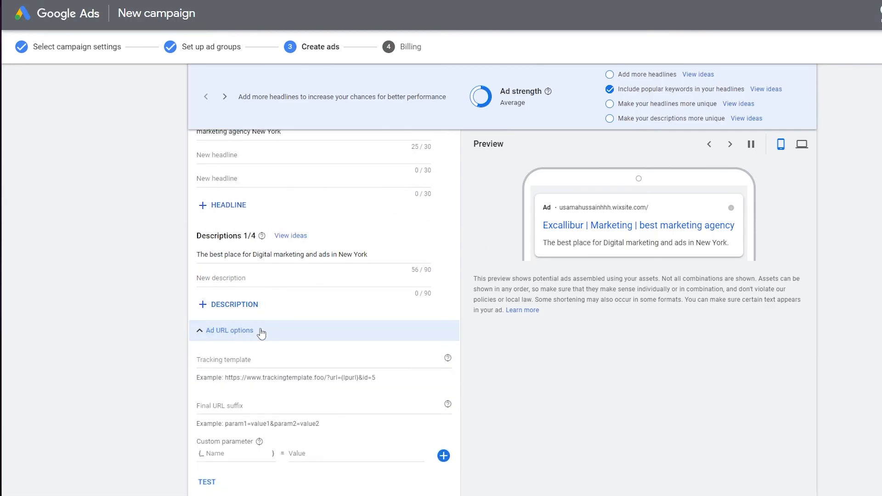
pyautogui.scroll(-2, 233, 334)
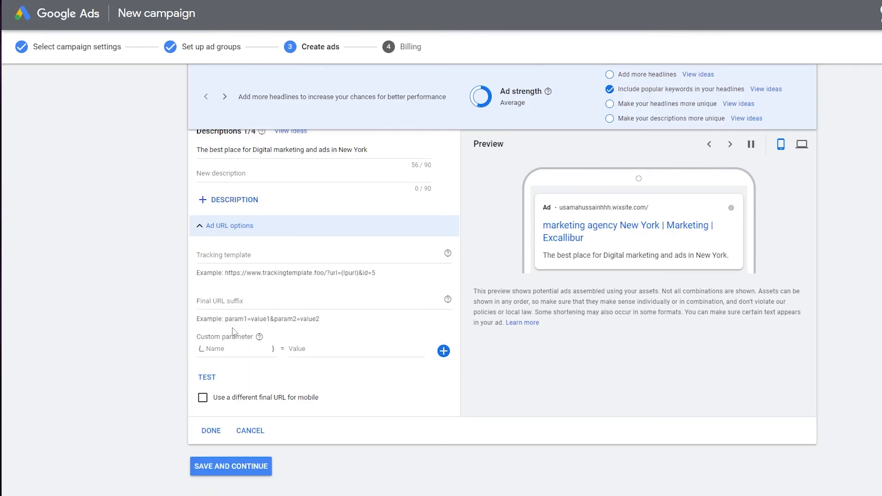
pyautogui.click(206, 232)
# Save the responsive search ad and continue to the billing setup
pyautogui.click(266, 409)
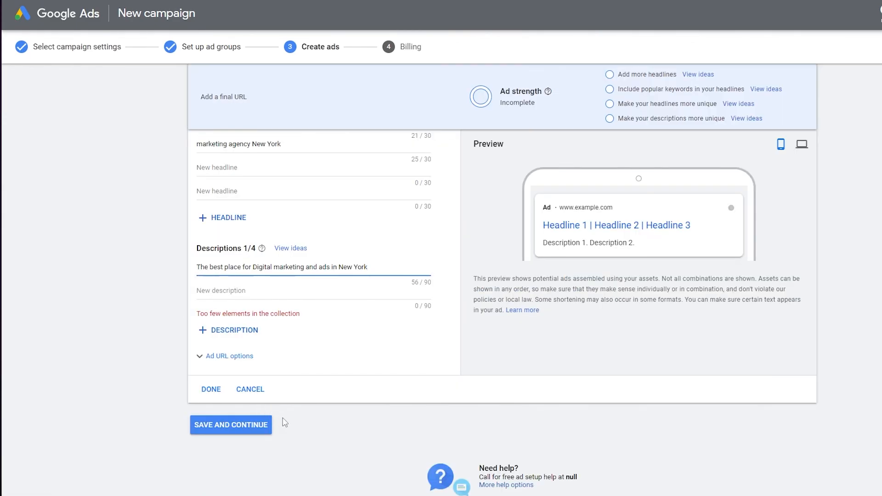
pyautogui.scroll(-1, 304, 421)
pyautogui.click(218, 444)
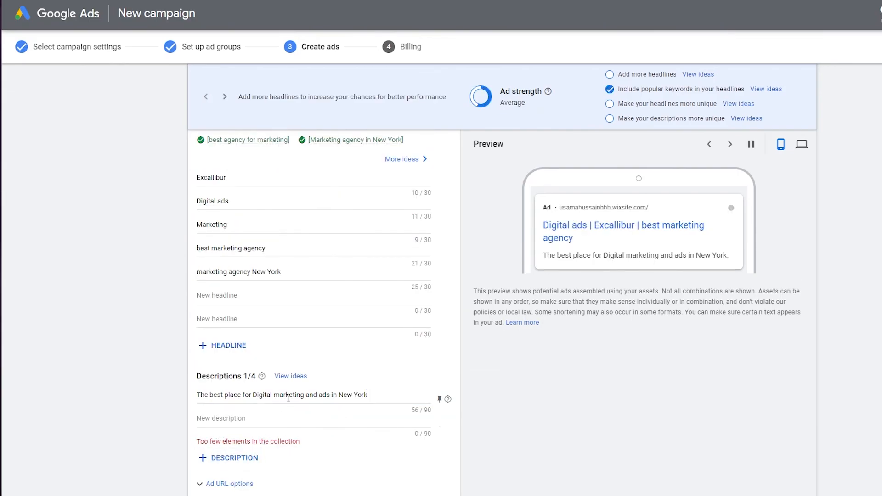
pyautogui.scroll(1, 276, 418)
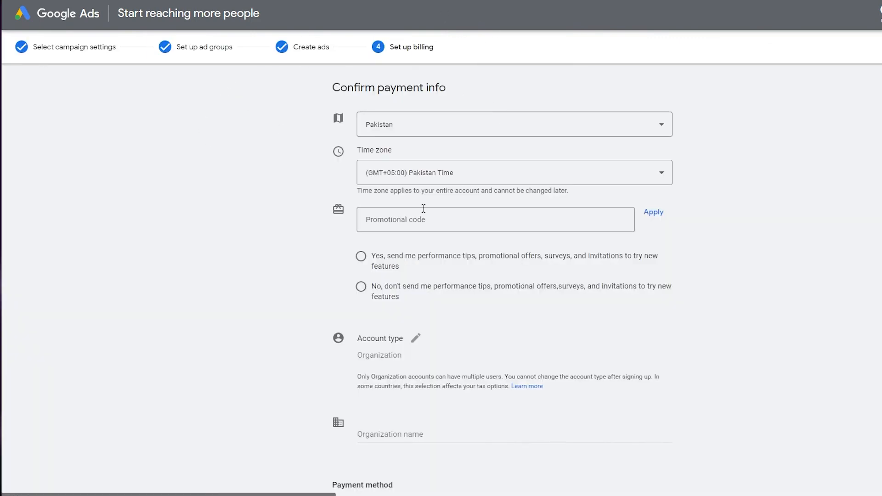
# Look through the payment info form, including the country list, time zone, promotional code, account type and payment method fields
pyautogui.scroll(-1, 319, 250)
pyautogui.scroll(1, 319, 249)
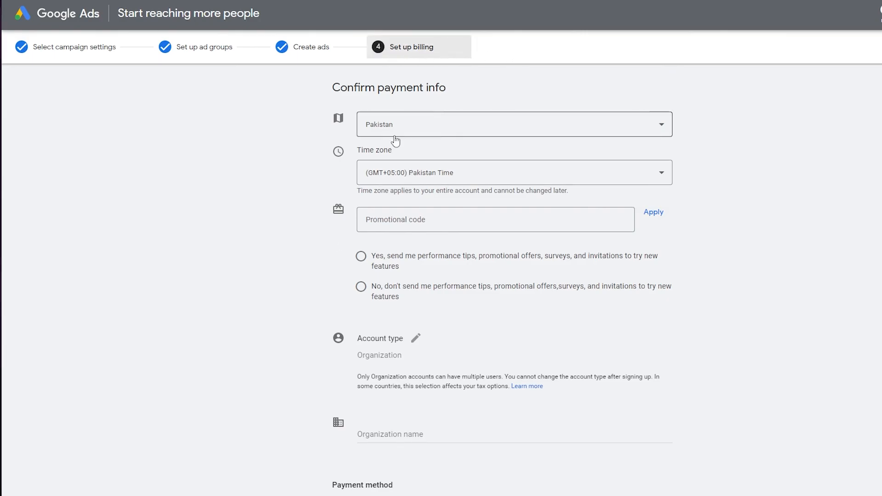
pyautogui.scroll(-5, 391, 142)
pyautogui.scroll(5, 389, 149)
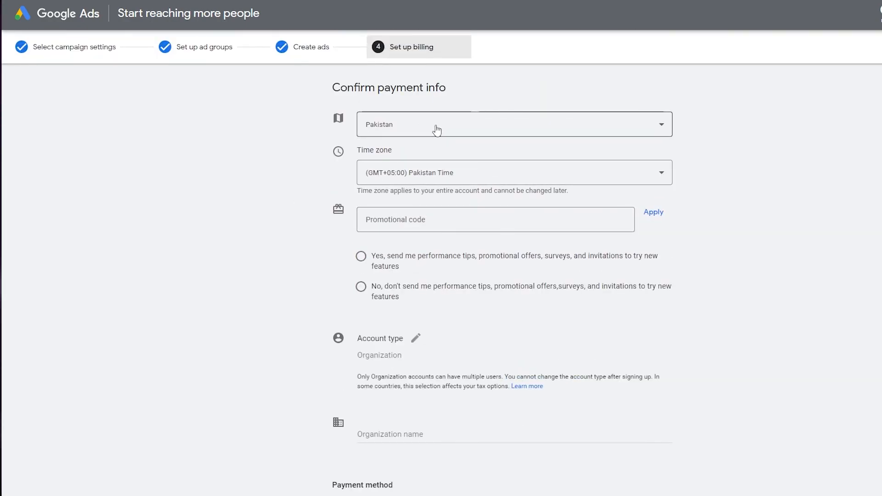
pyautogui.click(406, 129)
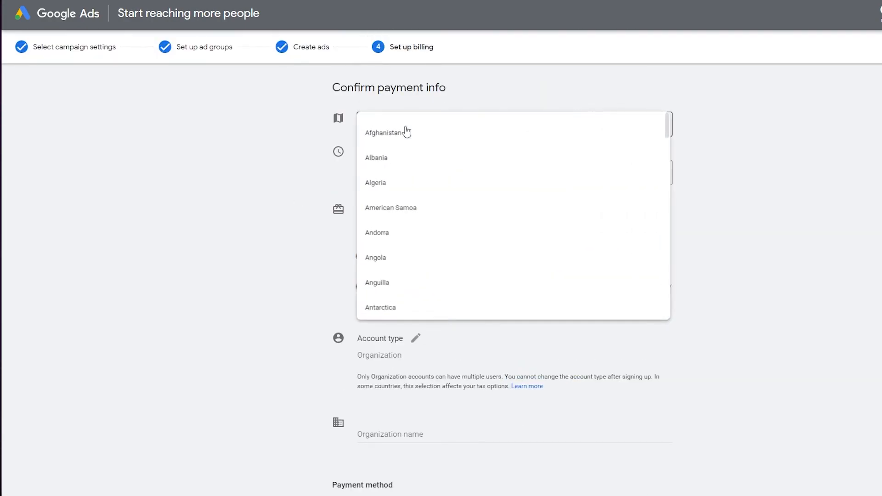
pyautogui.click(410, 99)
pyautogui.scroll(-1, 388, 170)
pyautogui.scroll(-1, 450, 170)
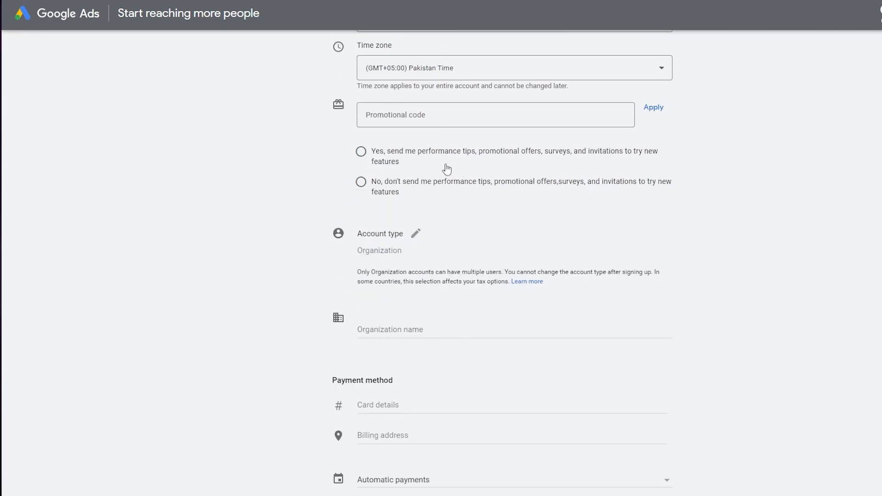
pyautogui.scroll(-1, 417, 168)
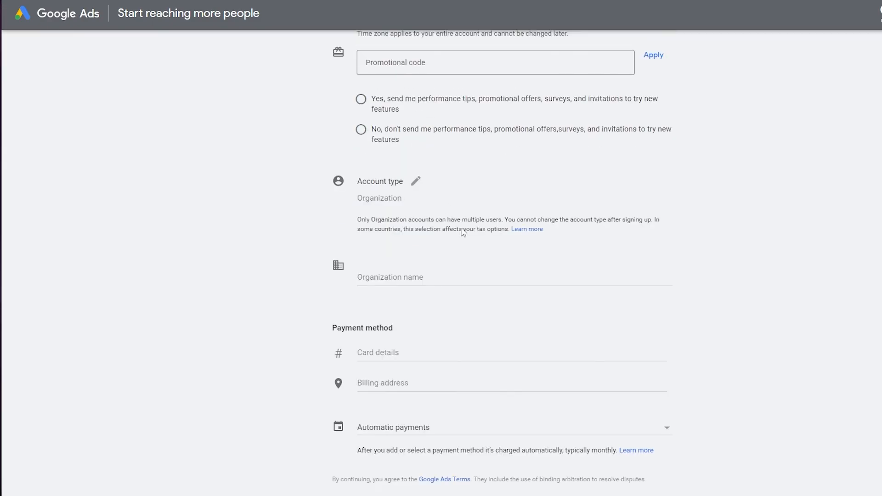
# Choose Automatic payments as the payment setting and return to the start of the payment info form
pyautogui.scroll(-3, 474, 224)
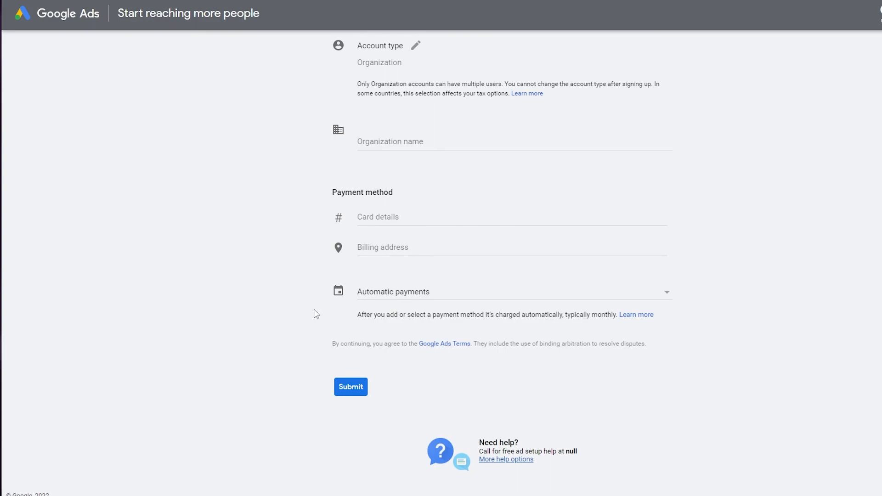
pyautogui.click(402, 293)
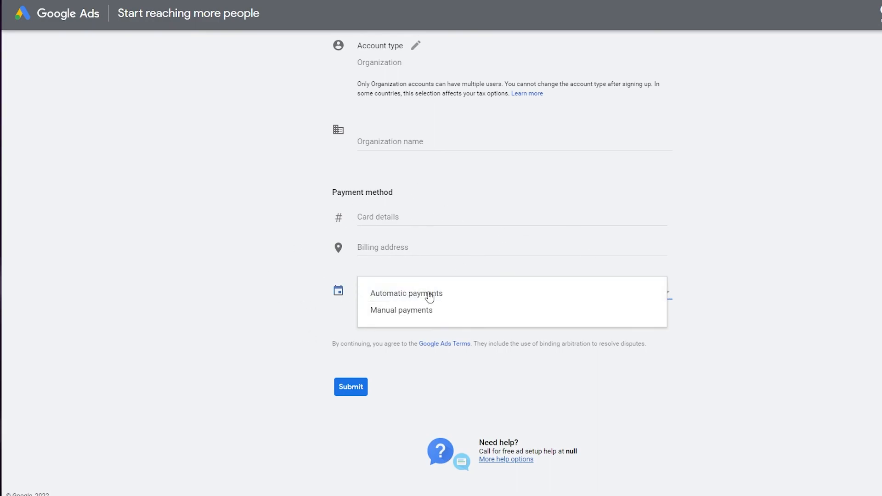
pyautogui.click(413, 296)
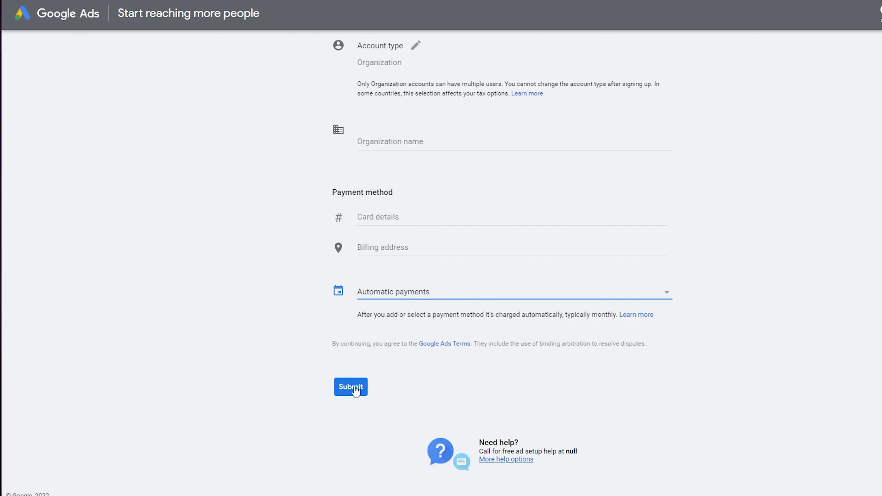
pyautogui.scroll(6, 352, 391)
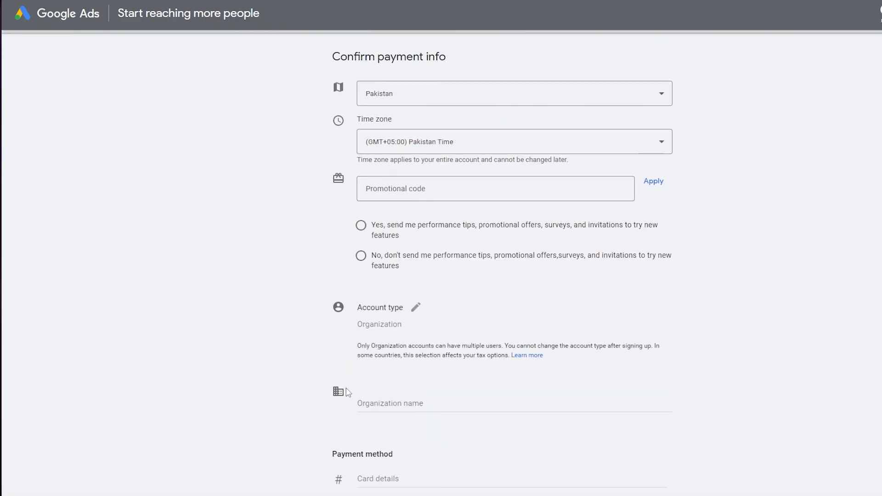
pyautogui.scroll(1, 271, 354)
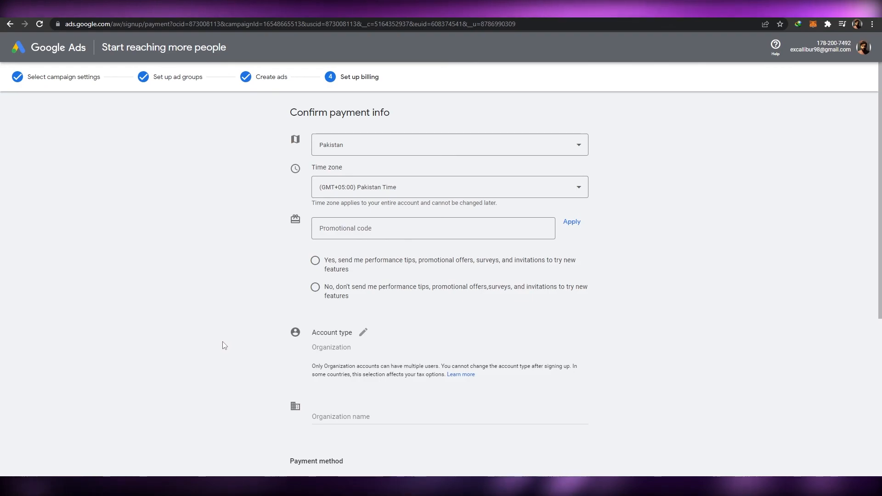